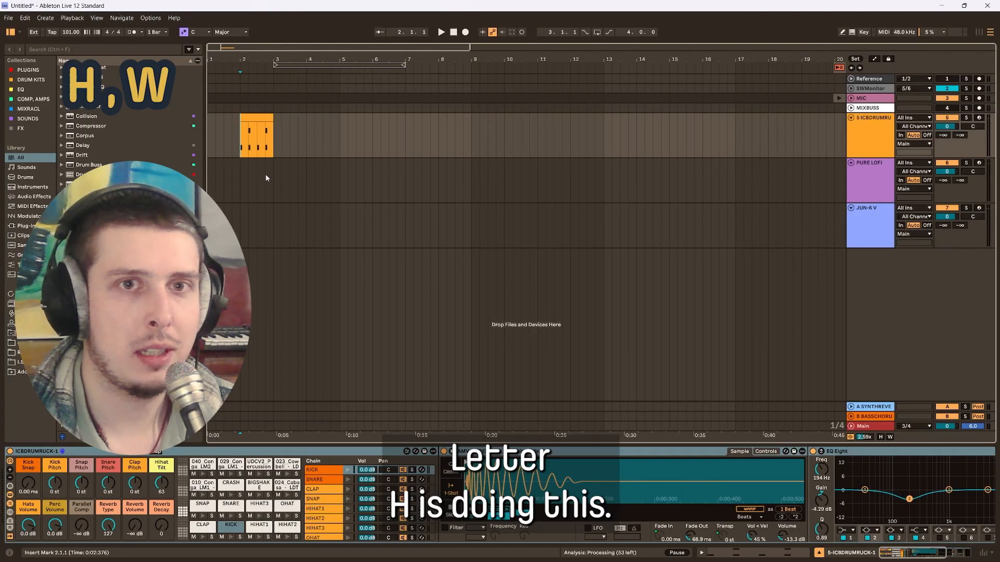
# Toggle fitting all tracks to the height of the arrangement view.
pyautogui.press('h')
pyautogui.press('h')
pyautogui.press('h')
pyautogui.press('h')
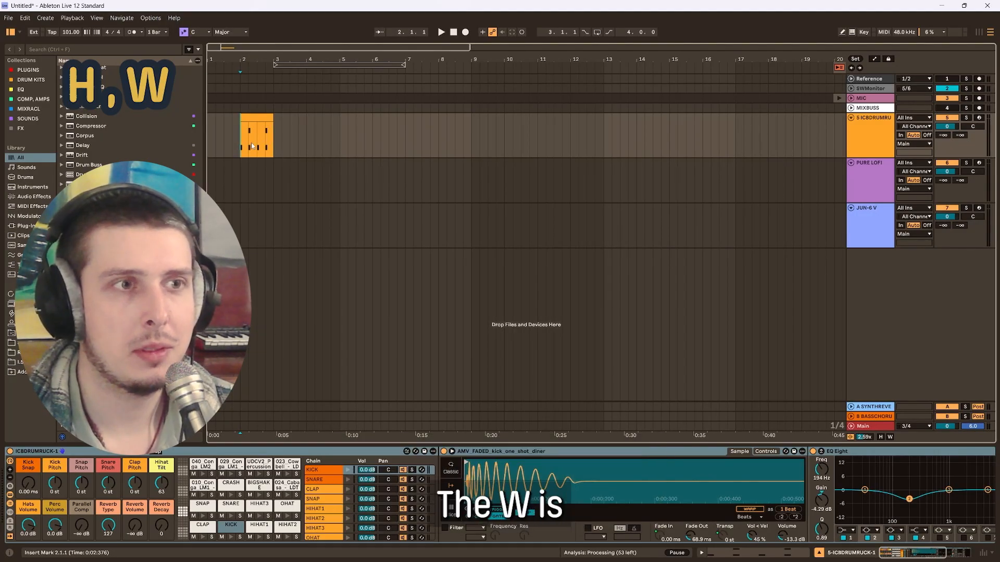
# Toggle the arrangement's horizontal zoom between a close view of the drum clip and the full arrangement width.
pyautogui.press('w')
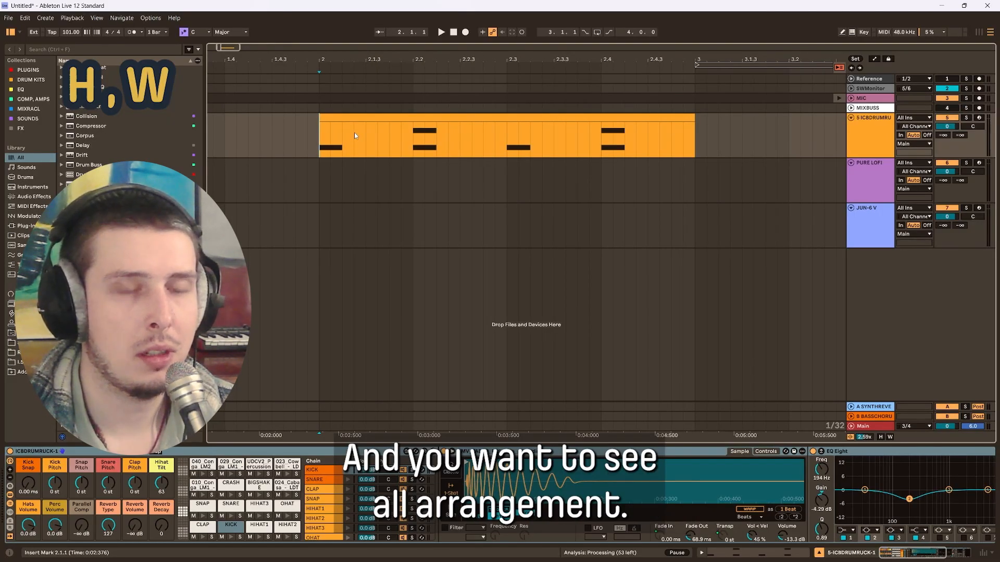
pyautogui.press('w')
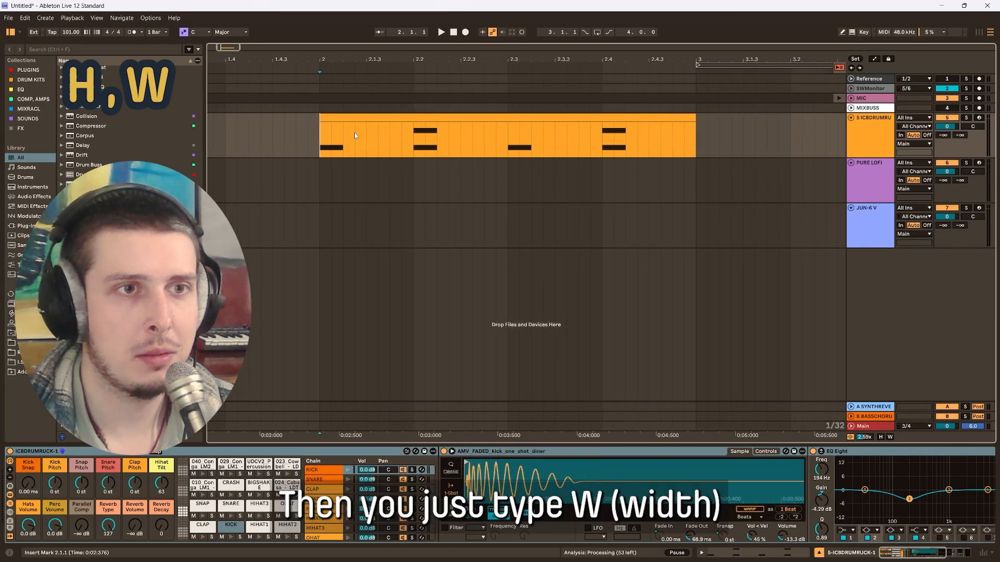
pyautogui.press('w')
pyautogui.press('w')
pyautogui.press('w')
pyautogui.press('w')
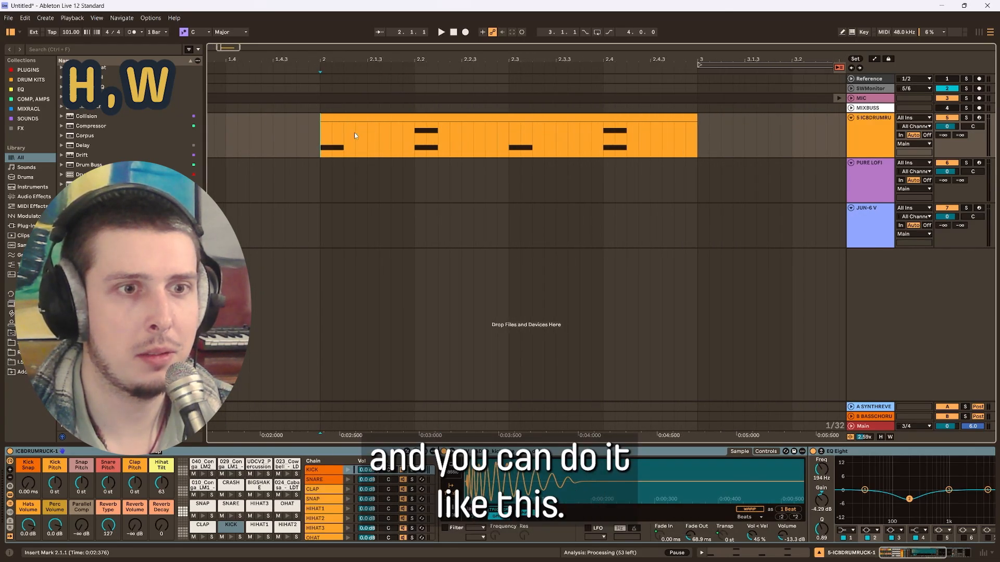
pyautogui.press('w')
pyautogui.press('w')
pyautogui.press('w')
pyautogui.press('w')
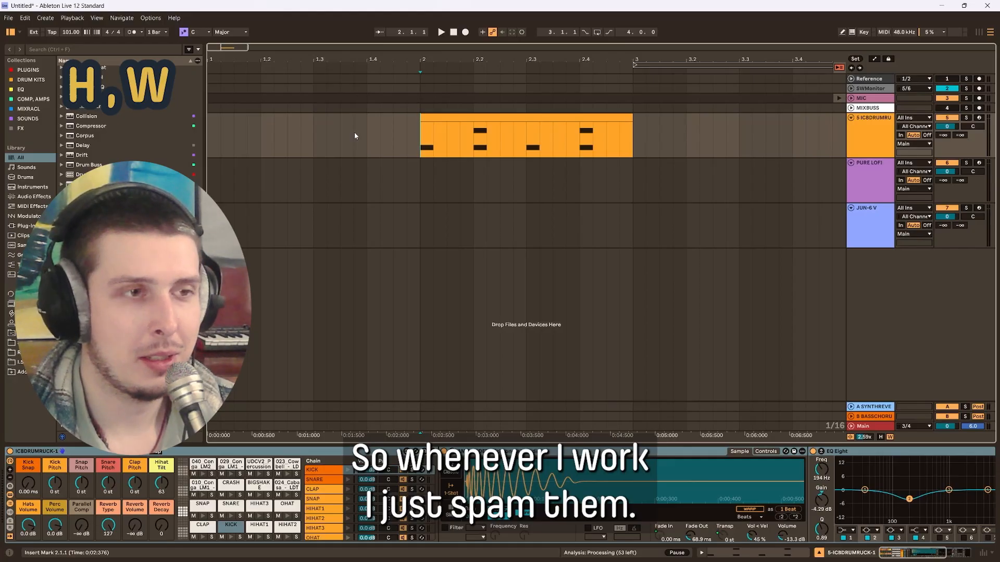
# Alternate between fitting the arrangement to its full width and to its full height.
pyautogui.press('w')
pyautogui.press('h')
pyautogui.press('h')
pyautogui.press('w')
pyautogui.press('h')
pyautogui.press('w')
pyautogui.press('h')
pyautogui.press('w')
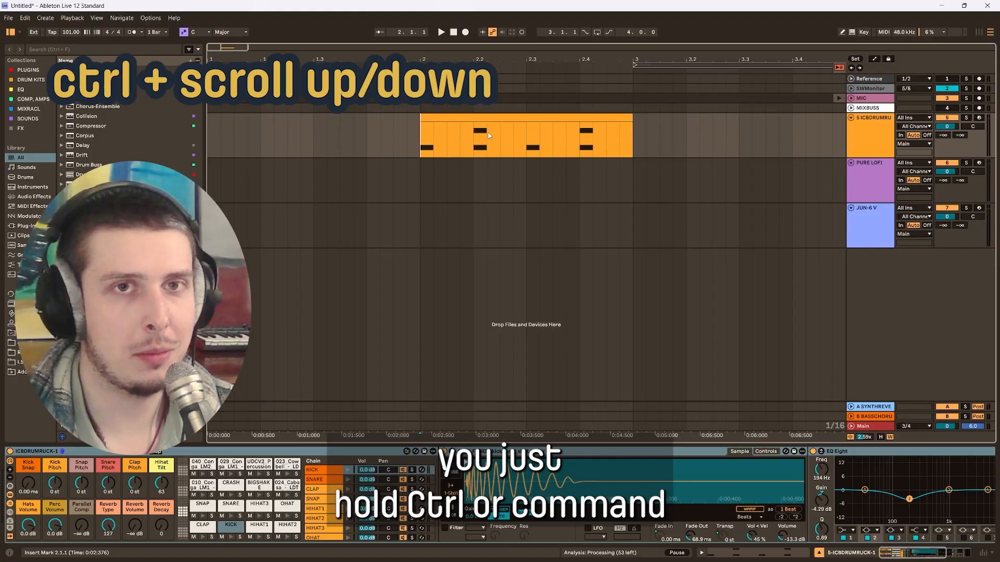
# Zoom the timeline in to the drum clip's individual notes and back out to the wider arrangement.
pyautogui.keyDown('ctrl'); pyautogui.scroll(3, 483, 140); pyautogui.keyUp('ctrl')
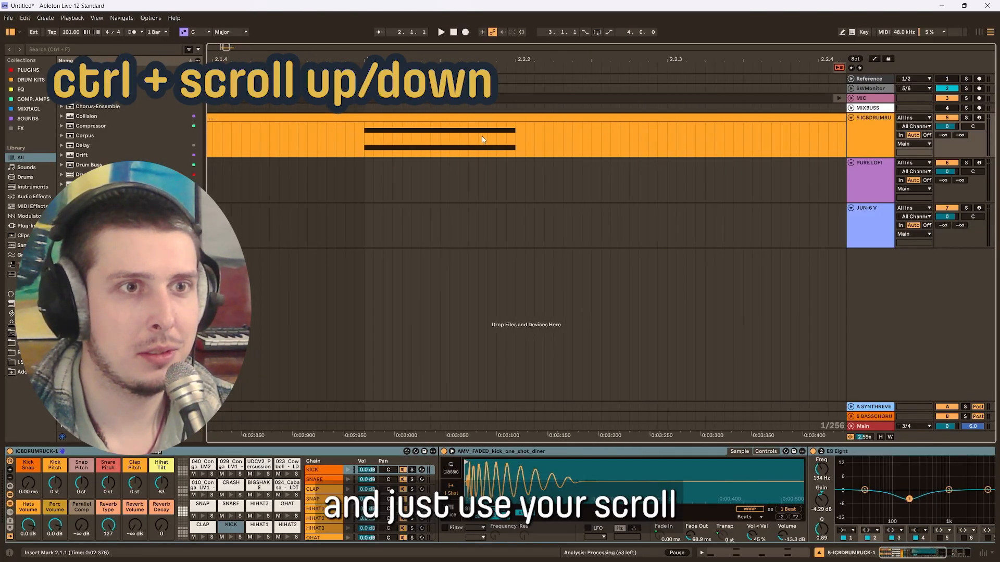
pyautogui.keyDown('ctrl'); pyautogui.scroll(-8, 417, 145); pyautogui.keyUp('ctrl')
pyautogui.keyDown('ctrl'); pyautogui.scroll(10, 280, 147); pyautogui.keyUp('ctrl')
pyautogui.keyDown('ctrl'); pyautogui.scroll(-6, 273, 148); pyautogui.keyUp('ctrl')
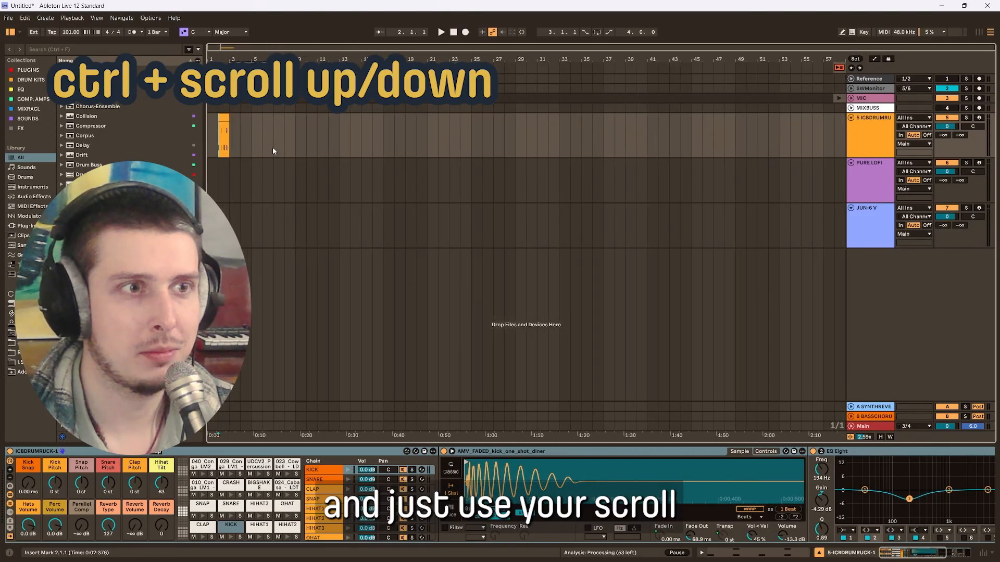
pyautogui.keyDown('ctrl'); pyautogui.scroll(-3, 256, 147); pyautogui.keyUp('ctrl')
pyautogui.keyDown('ctrl'); pyautogui.scroll(3, 241, 147); pyautogui.keyUp('ctrl')
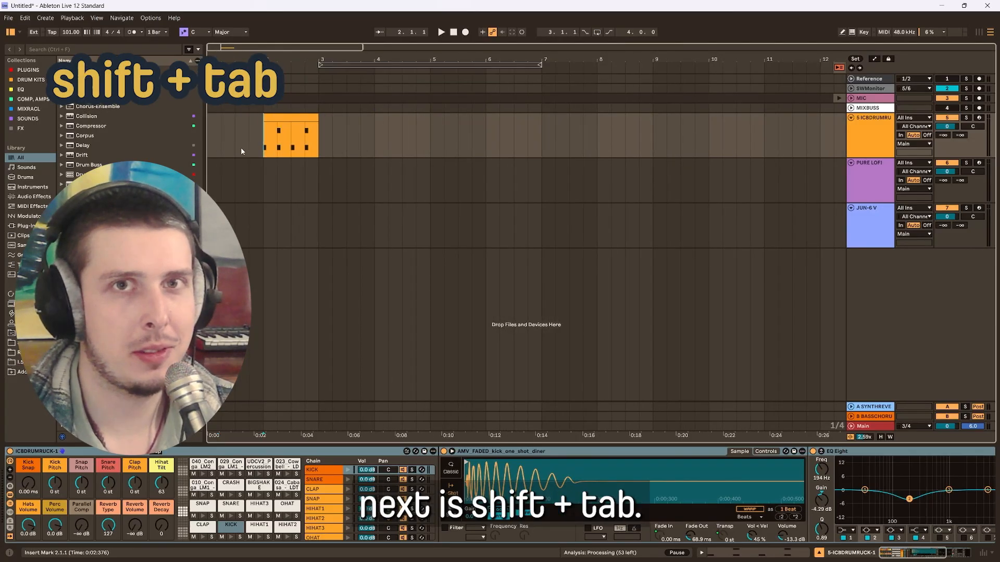
# Open the drum clip's notes and switch back and forth between the note editor and the drum rack devices.
pyautogui.click(283, 120)
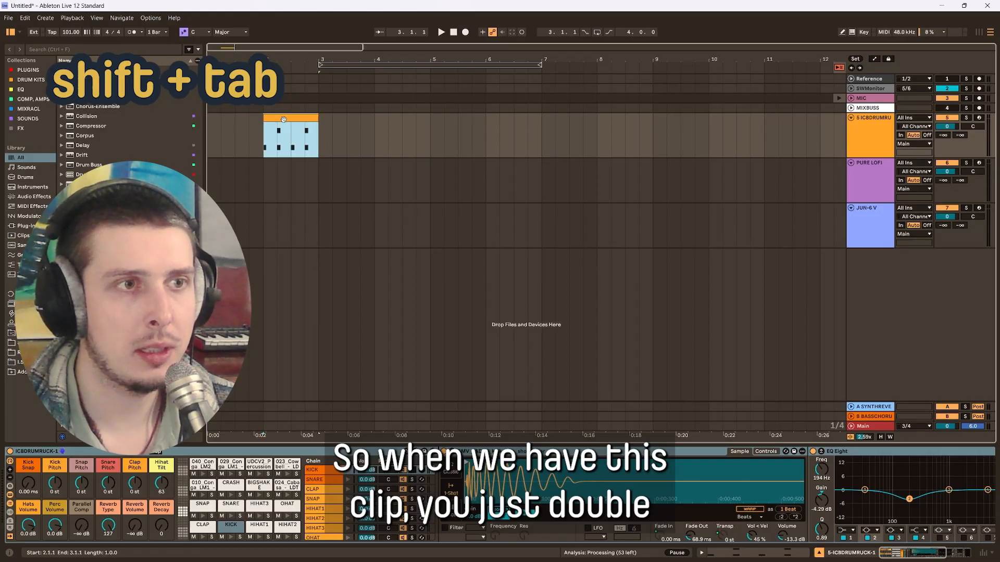
pyautogui.doubleClick(283, 120)
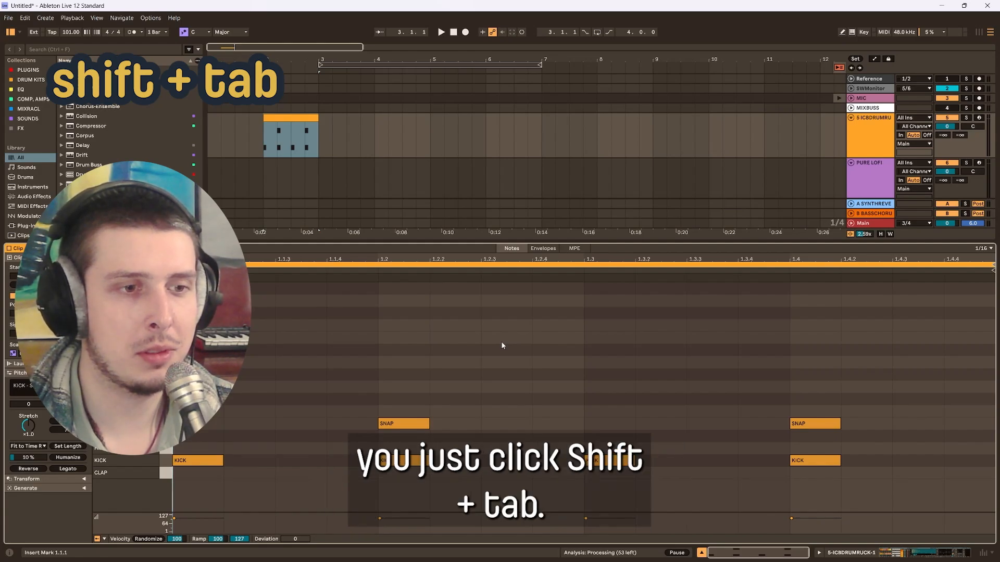
pyautogui.hotkey('shift', 'Tab')
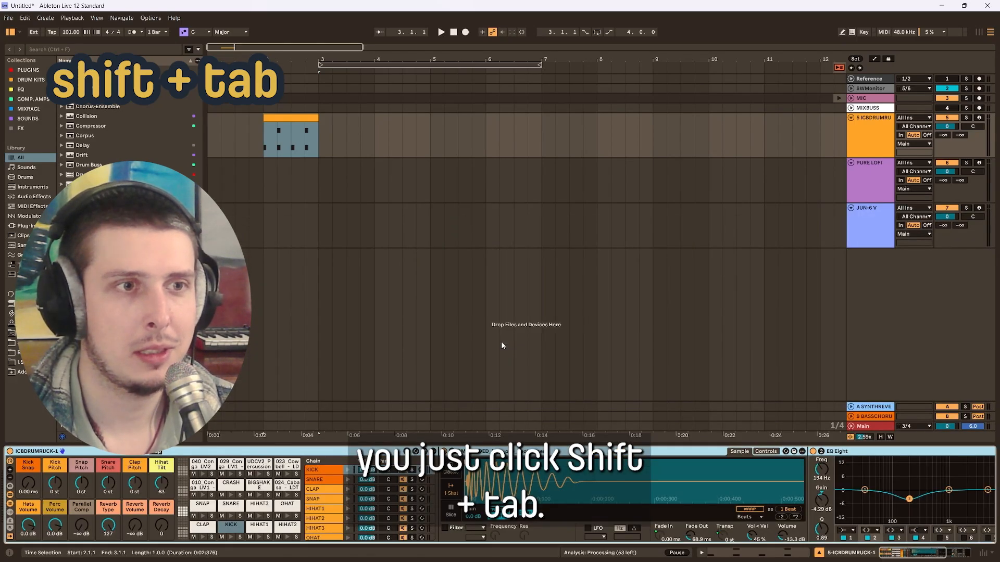
pyautogui.hotkey('shift', 'Tab')
pyautogui.hotkey('shift', 'Tab')
pyautogui.hotkey('shift', 'Tab')
pyautogui.hotkey('shift', 'Tab')
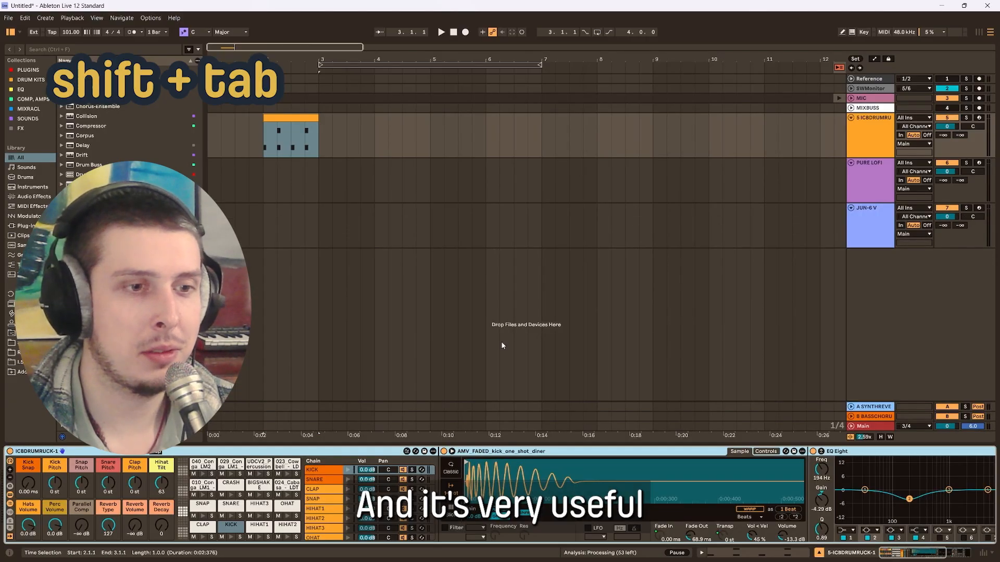
# Add two SNAP notes to the drum clip at 1.2.4 and 1.3.3.
pyautogui.hotkey('shift', 'Tab')
pyautogui.click(539, 425)
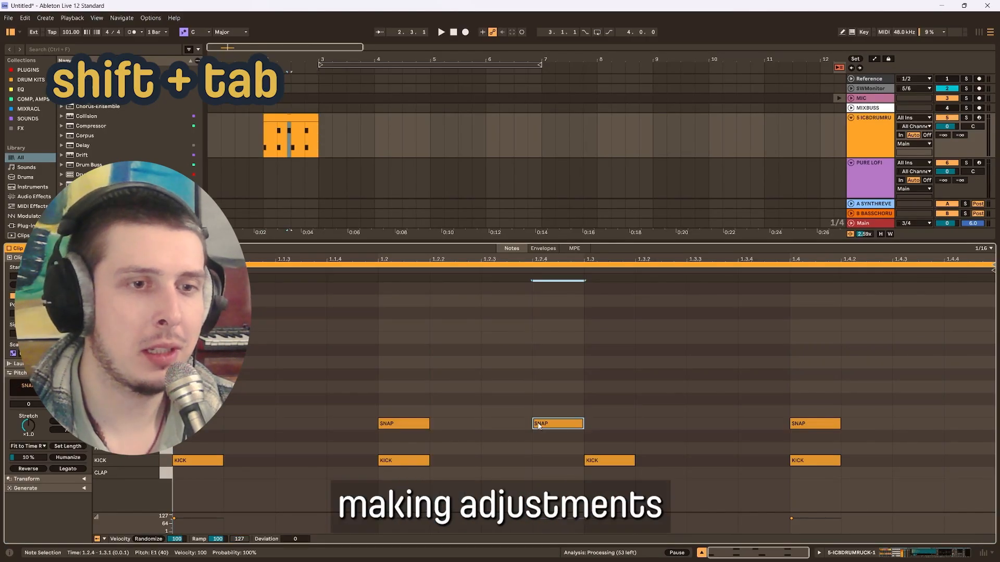
pyautogui.doubleClick(710, 425)
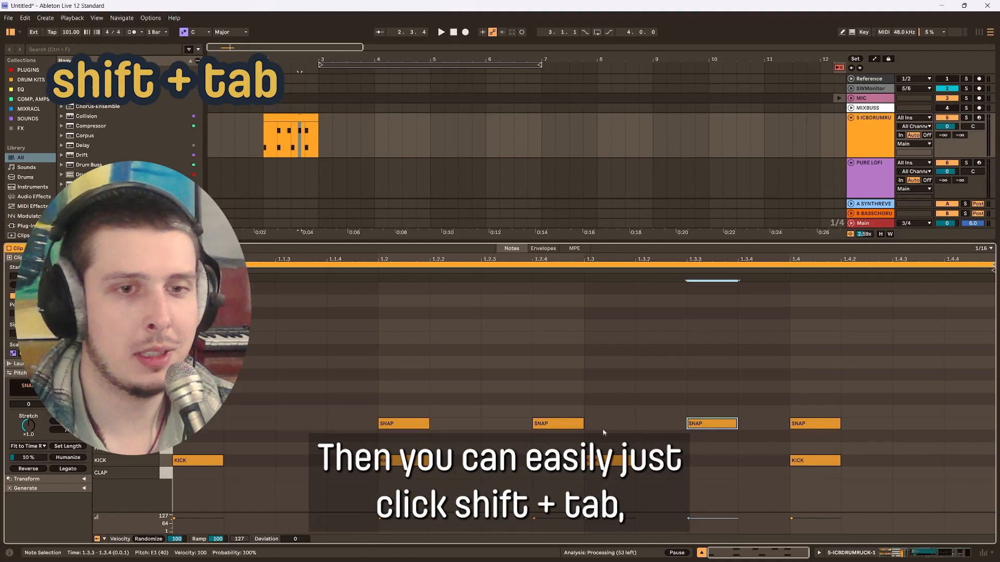
# Trim the end of the drum rack's SNAP sample and return to the clip's notes.
pyautogui.hotkey('shift', 'Tab')
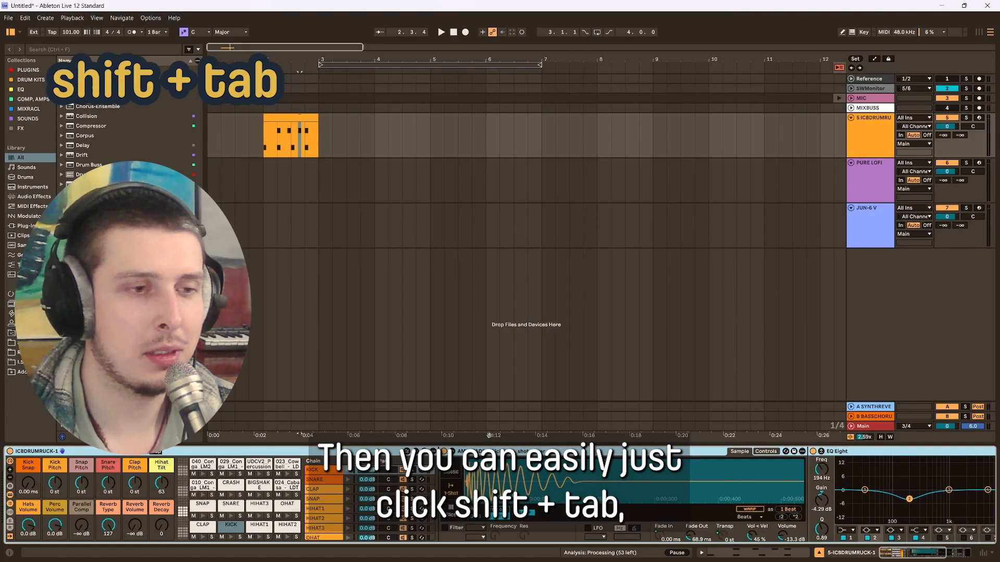
pyautogui.click(212, 506)
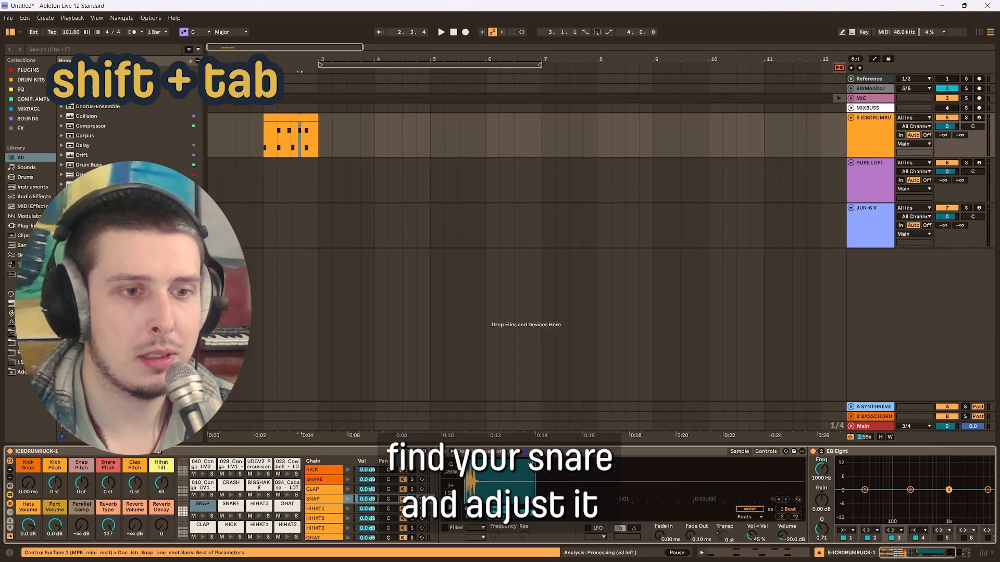
pyautogui.moveTo(492, 465); pyautogui.dragTo(500, 465)
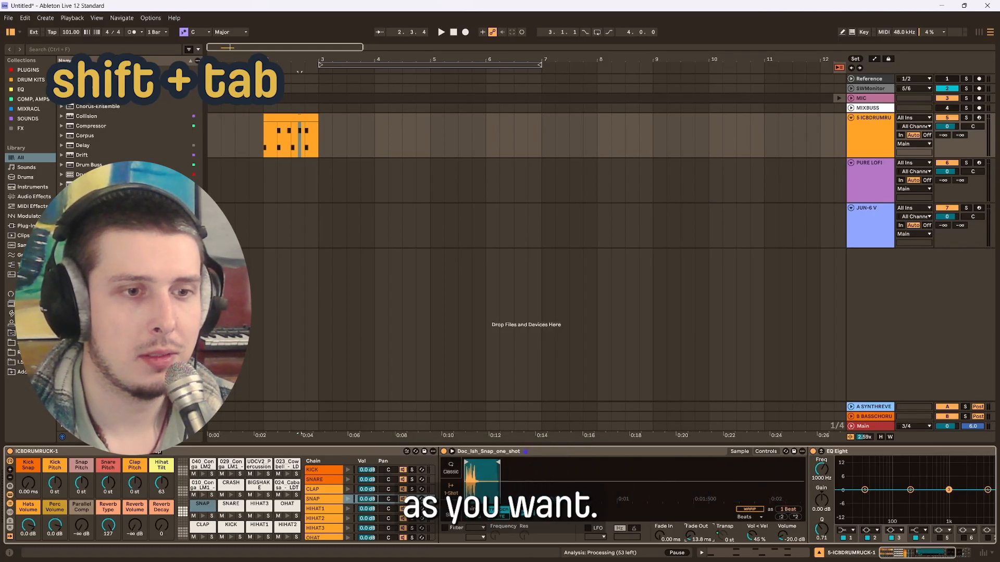
pyautogui.hotkey('shift', 'tab')
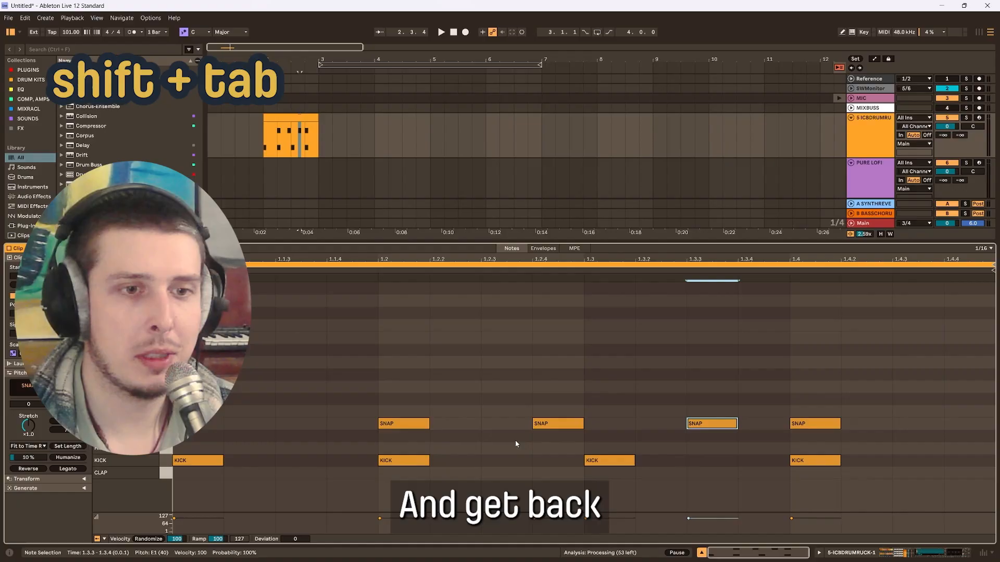
# Duplicate the one-bar drum clip repeatedly along its track.
pyautogui.click(307, 119)
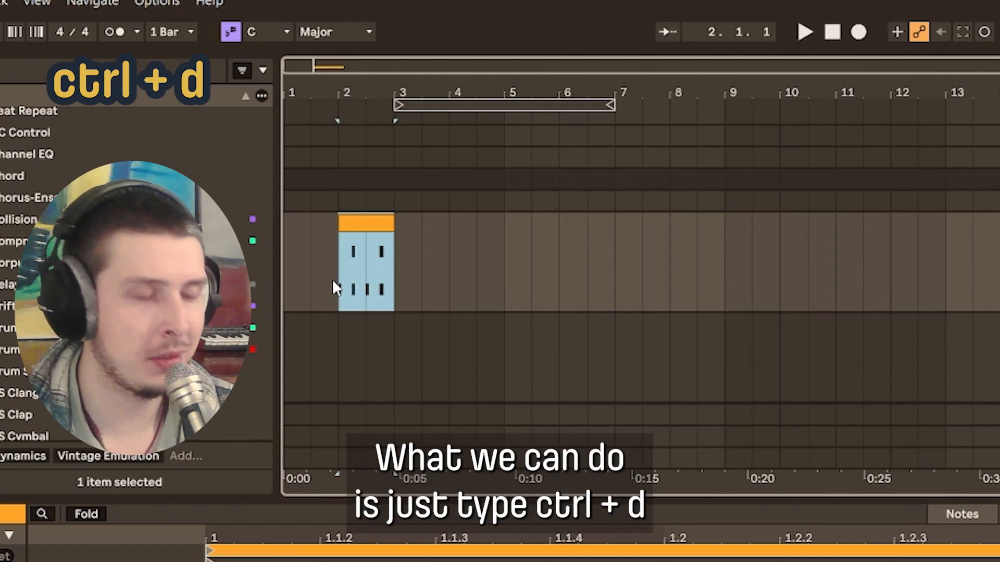
pyautogui.hotkey('ctrl', 'd')
pyautogui.hotkey('ctrl', 'd')
pyautogui.hotkey('ctrl', 'd')
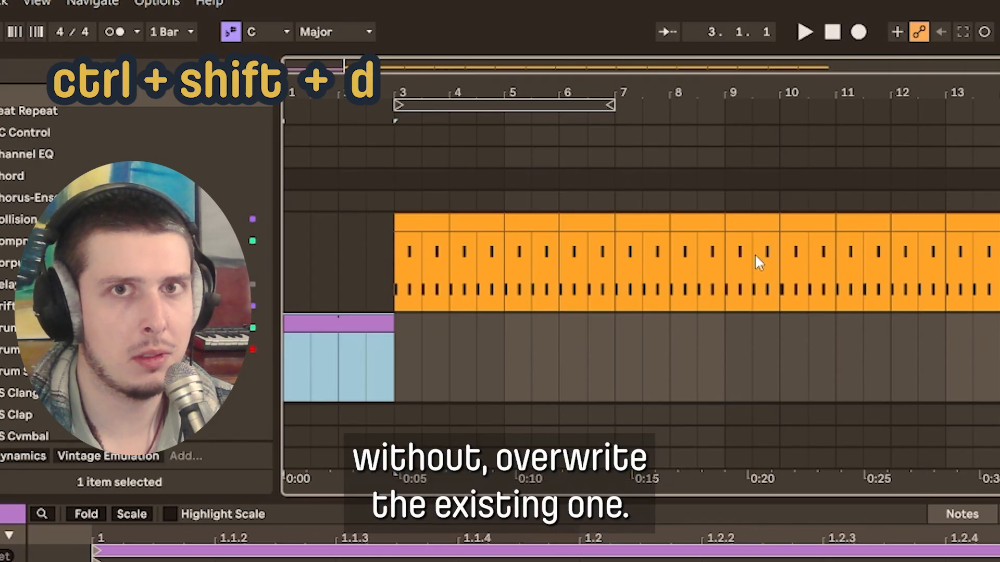
# Select the drum clips from bar 3 to bar 7 and duplicate that time range, shifting the following clips.
pyautogui.moveTo(394, 252); pyautogui.dragTo(449, 252)
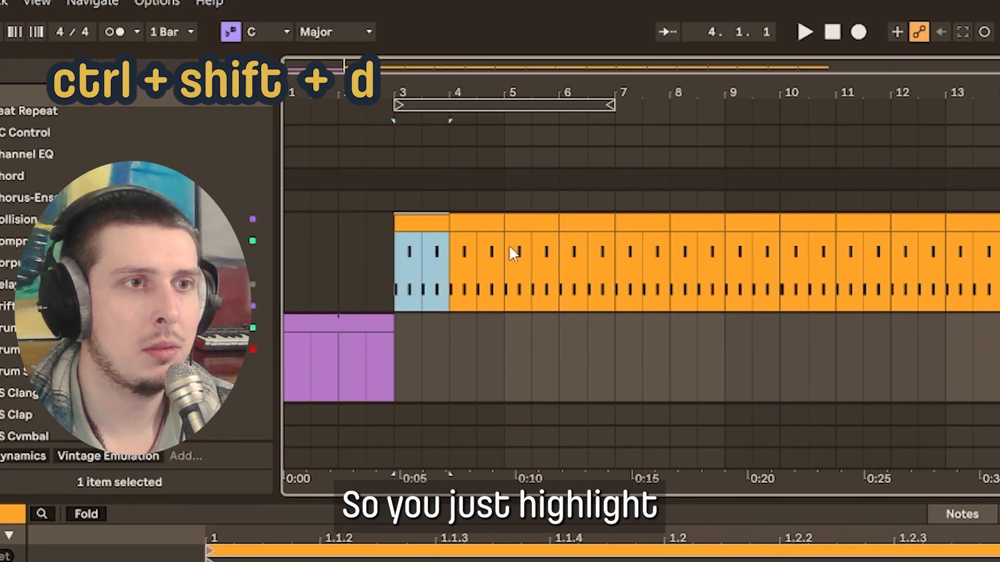
pyautogui.moveTo(510, 253); pyautogui.dragTo(614, 255)
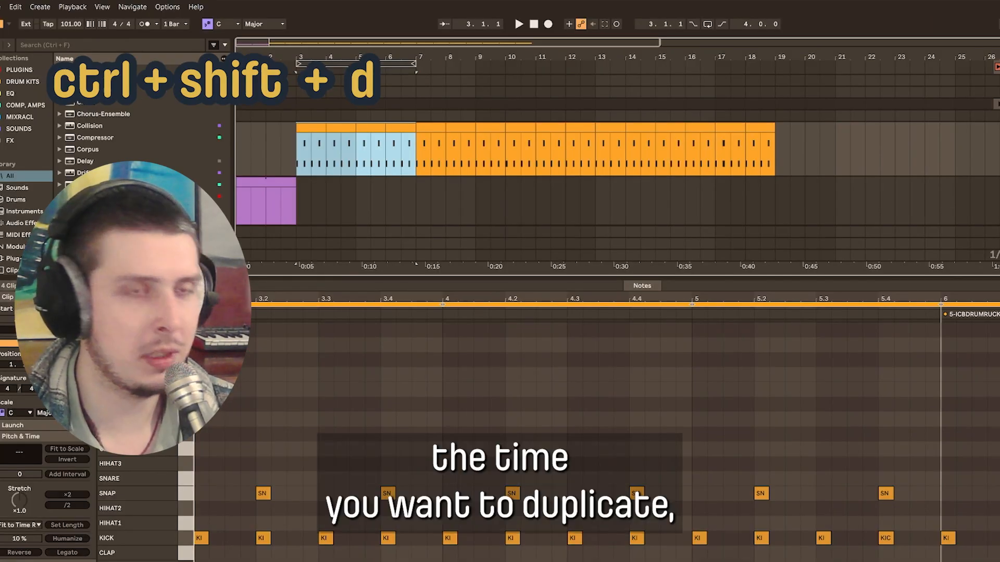
pyautogui.hotkey('ctrl', 'shift', 'd')
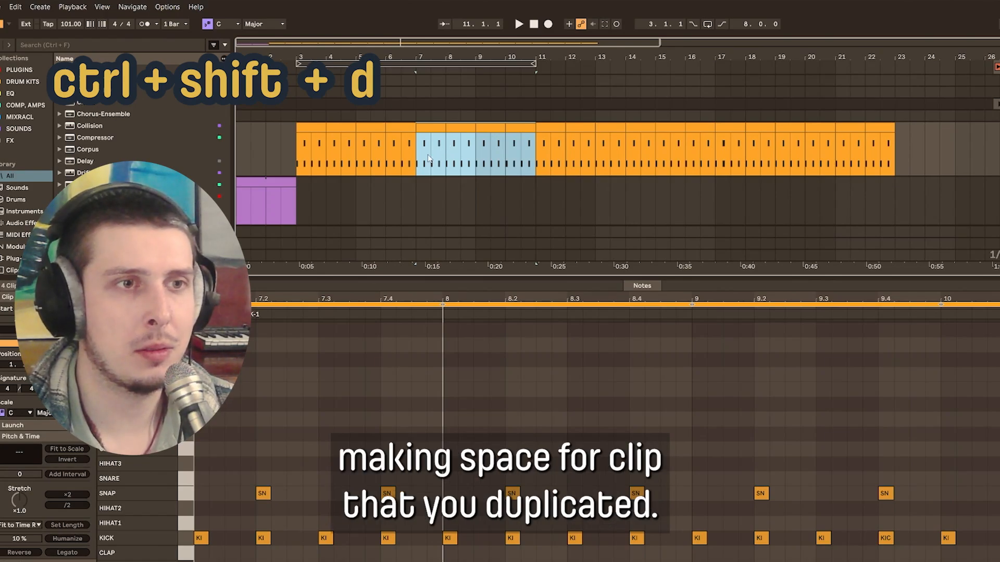
# Consolidate the drum clips from bar 3 to bar 7 into a single four-bar clip.
pyautogui.hotkey('ctrl', 'j')
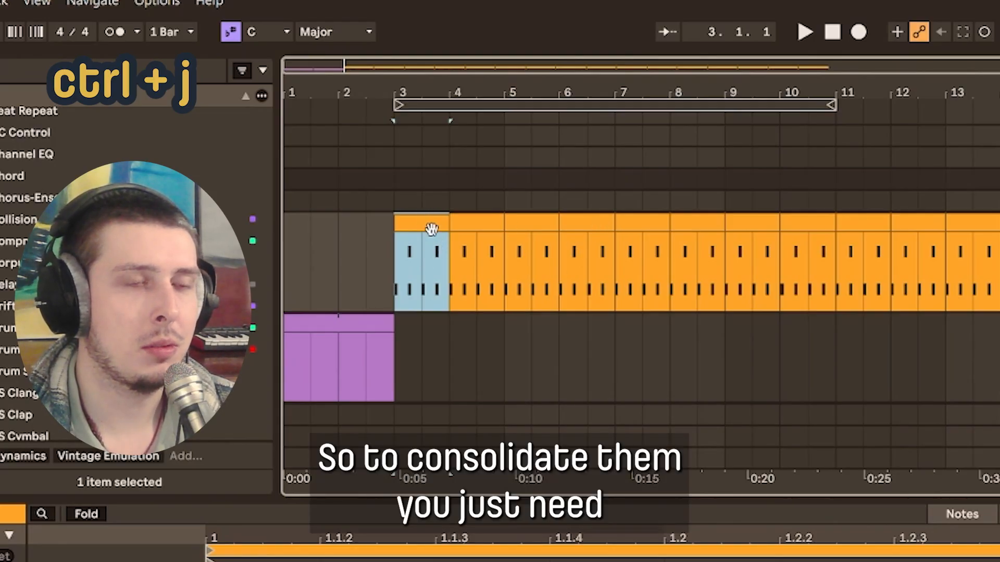
pyautogui.keyDown('shift'); pyautogui.click(594, 223); pyautogui.keyUp('shift')
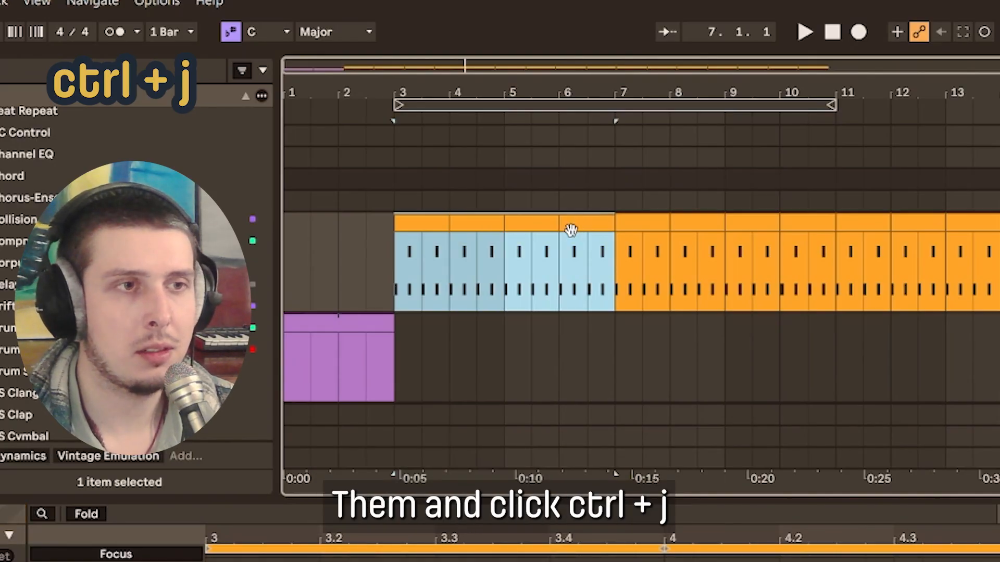
pyautogui.hotkey('ctrl', 'j')
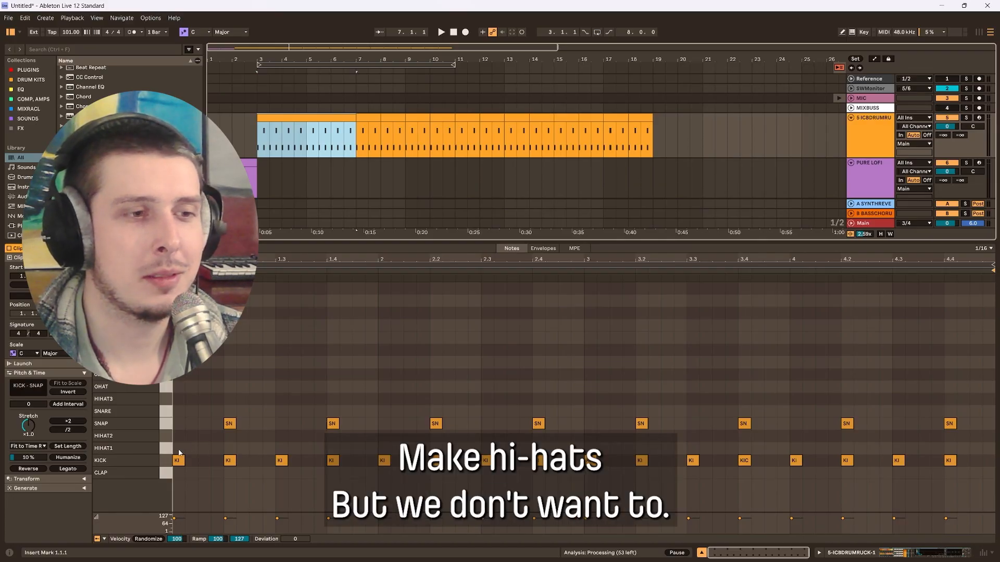
# Try placing HIHAT1 notes one by one on the off-beats from 1.1.3 onward, and delete the trial hi-hat.
pyautogui.doubleClick(202, 449)
pyautogui.doubleClick(254, 448)
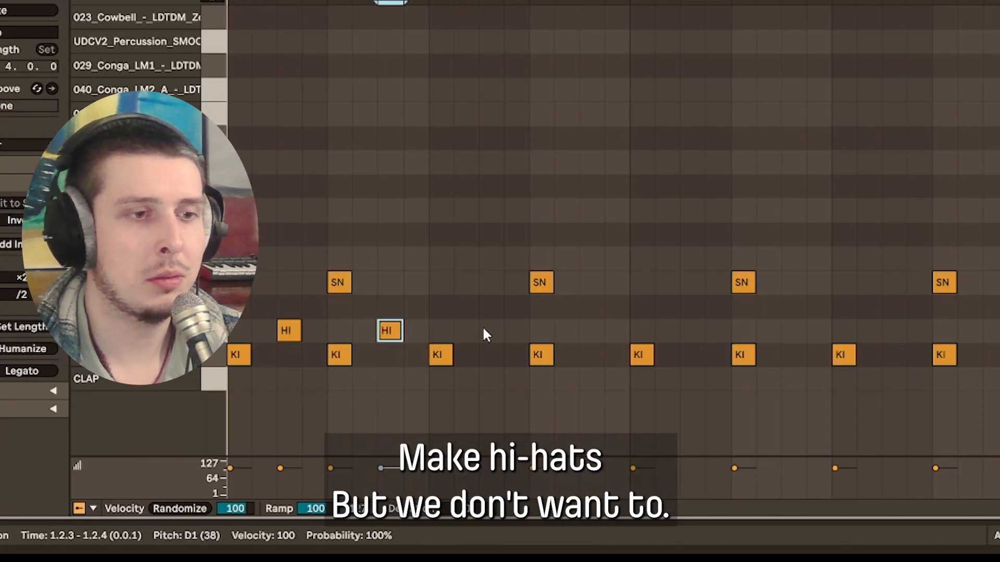
pyautogui.doubleClick(491, 330)
pyautogui.doubleClick(592, 331)
pyautogui.doubleClick(692, 331)
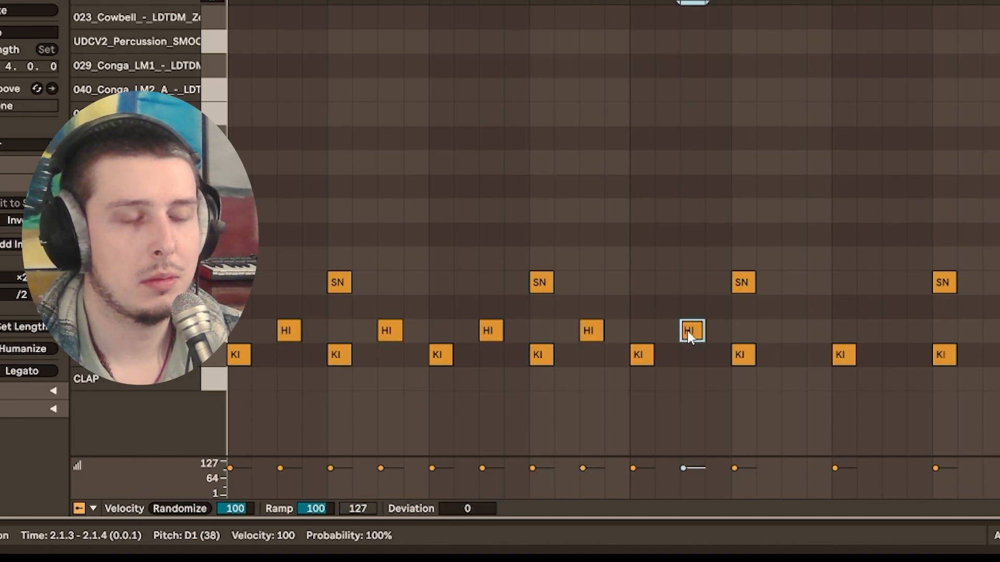
pyautogui.doubleClick(794, 330)
pyautogui.doubleClick(886, 332)
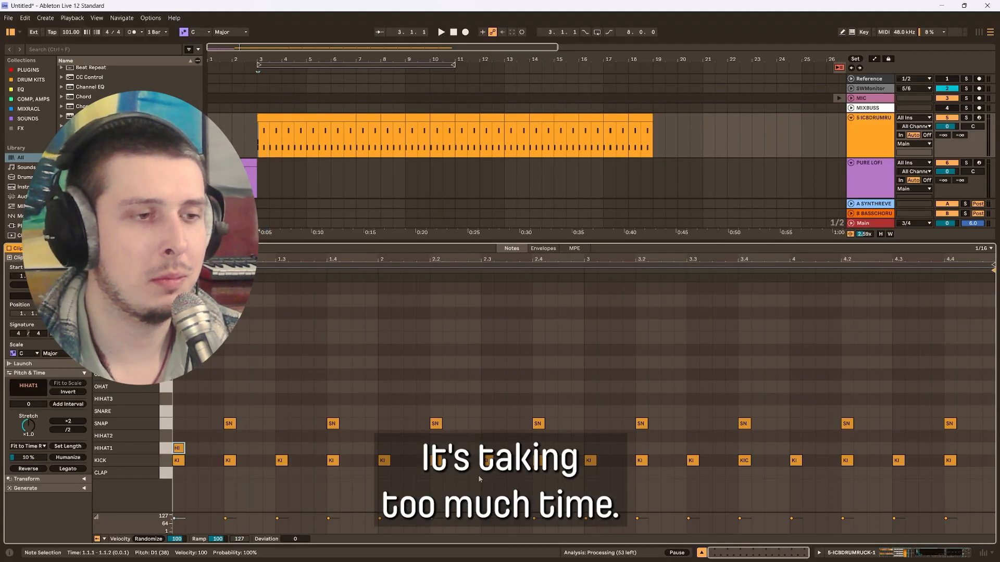
pyautogui.press('Delete')
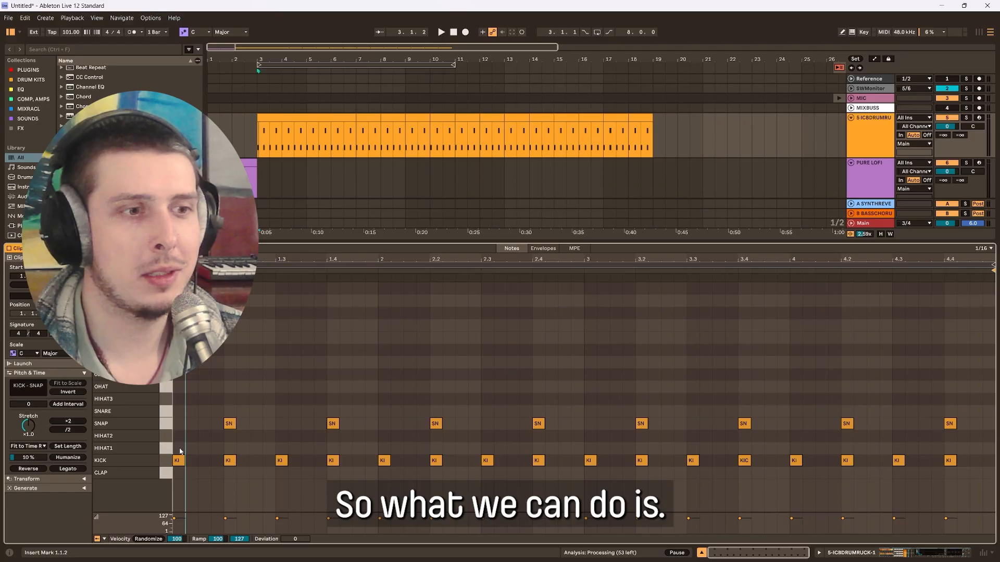
# Fill the four-bar clip with short HIHAT1 notes by splitting one note stretched across its full length, and play it back.
pyautogui.doubleClick(178, 448)
pyautogui.moveTo(184, 448); pyautogui.dragTo(250, 445)
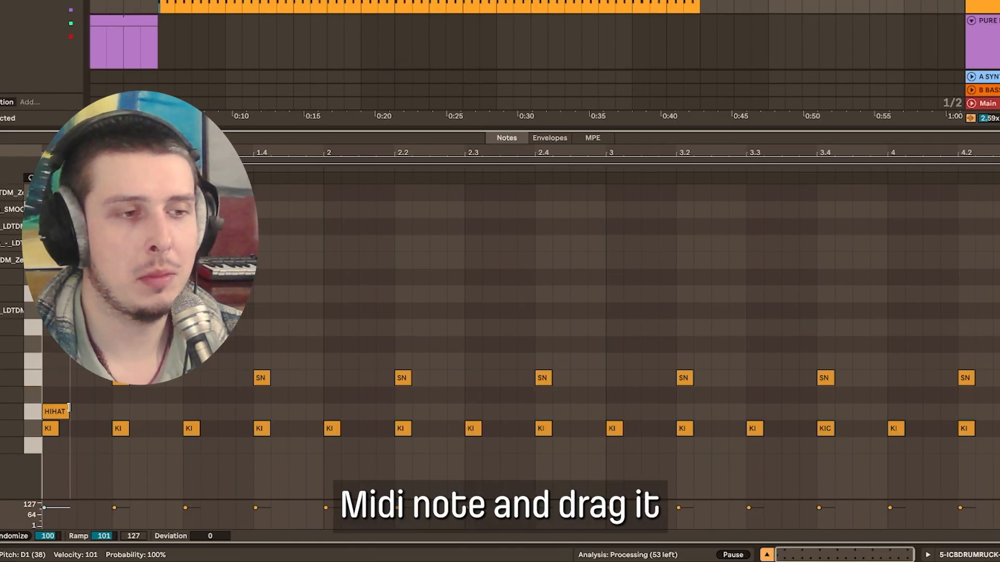
pyautogui.moveTo(145, 408); pyautogui.dragTo(997, 411)
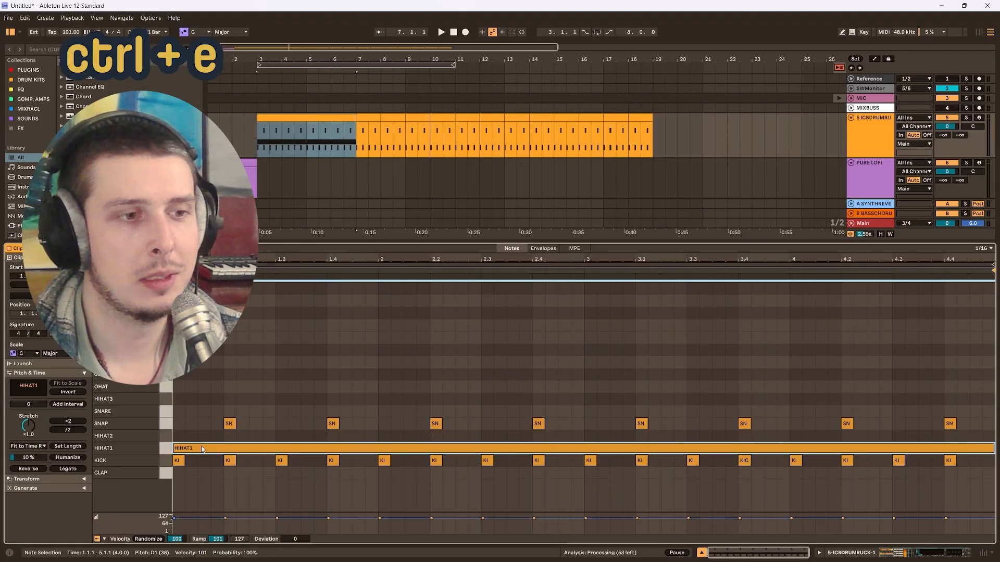
pyautogui.hotkey('ctrl', 'e')
pyautogui.press('space')
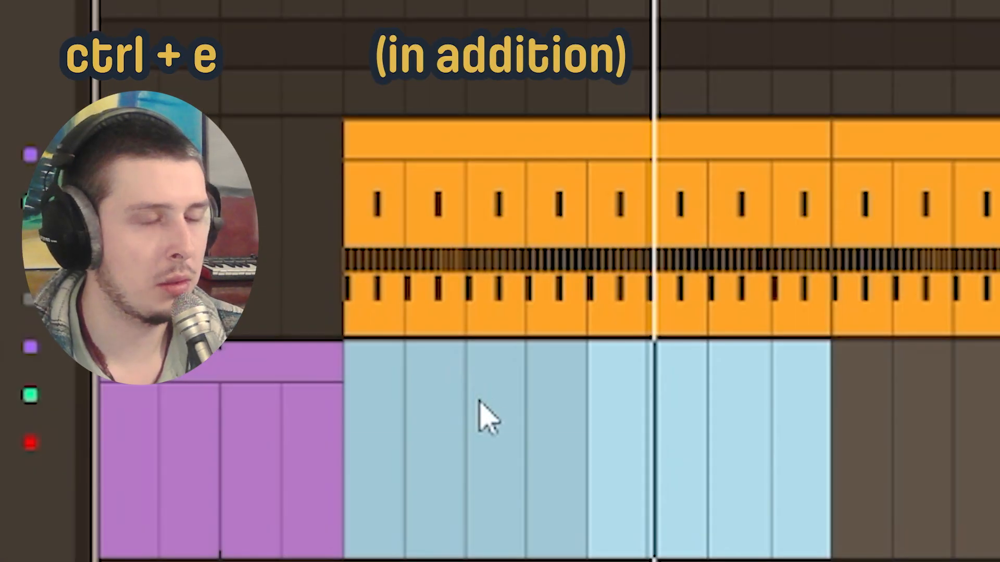
# Try splitting the first four-bar drum clip at several points, starting half a bar and one and a half bars after bar 3.
pyautogui.click(470, 214)
pyautogui.click(715, 234)
pyautogui.click(425, 202)
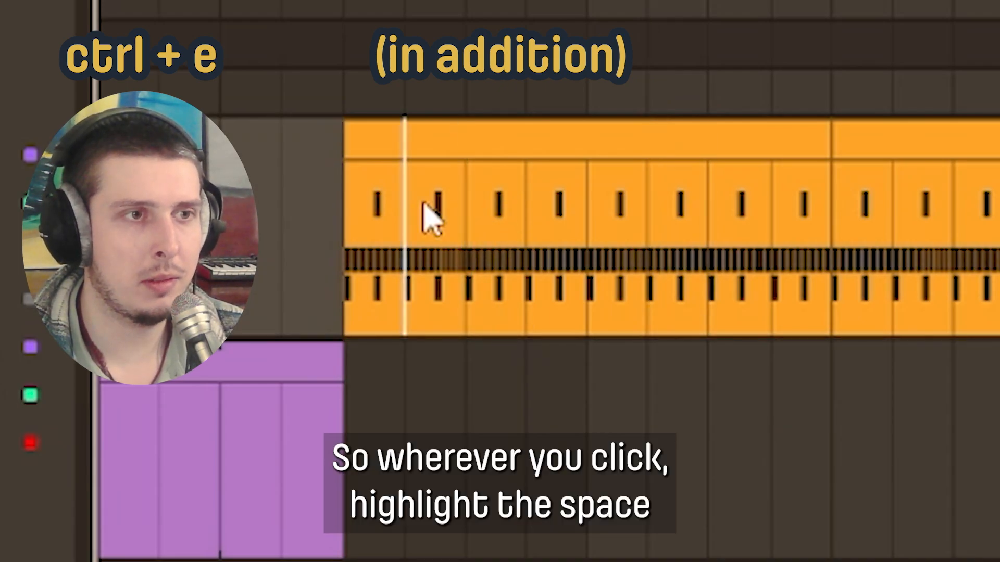
pyautogui.click(678, 228)
pyautogui.click(779, 208)
pyautogui.click(554, 223)
pyautogui.click(406, 217)
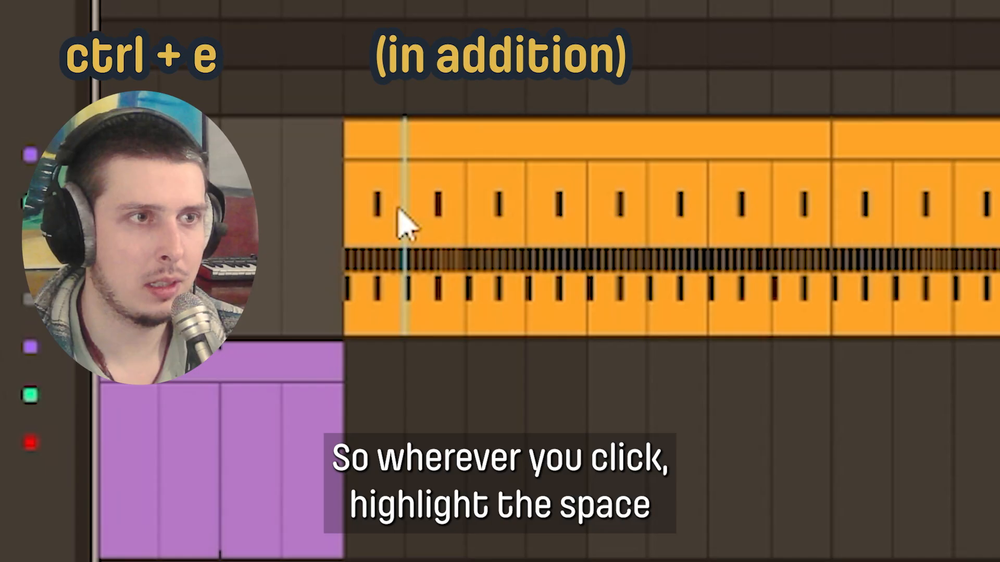
pyautogui.hotkey('ctrl', 'e')
pyautogui.click(531, 208)
pyautogui.hotkey('ctrl', 'e')
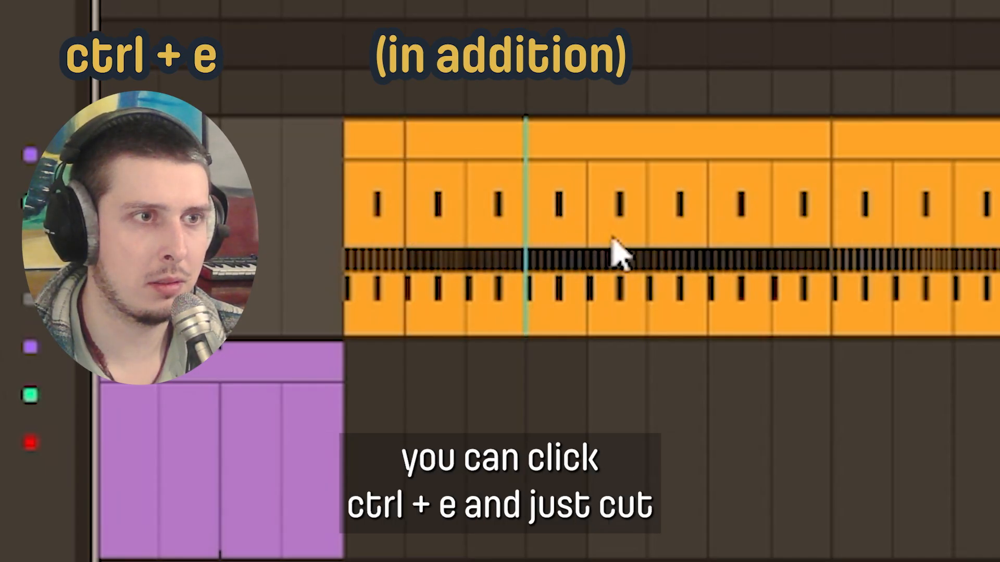
pyautogui.click(677, 238)
pyautogui.hotkey('ctrl', 'e')
pyautogui.click(692, 222)
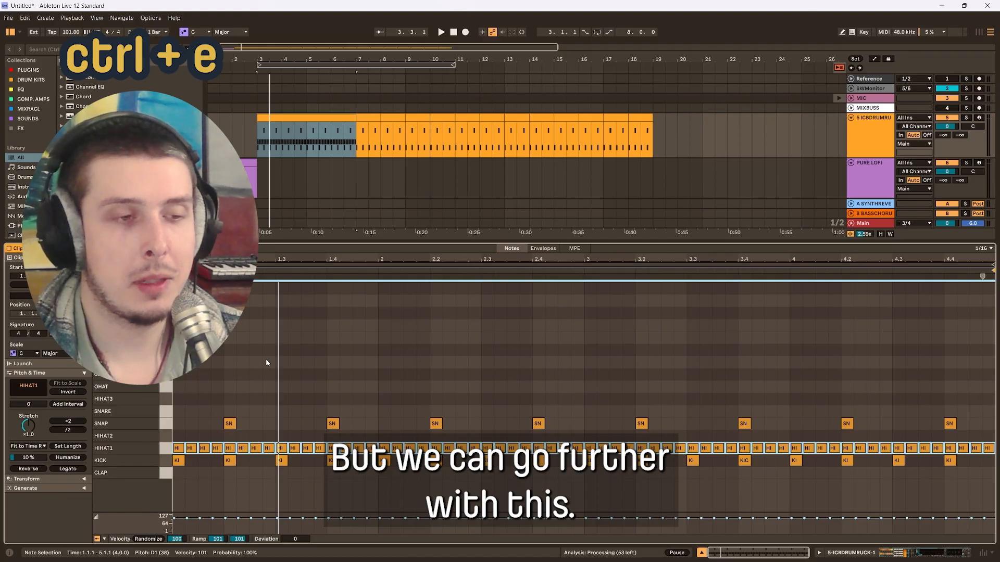
# Select the four HIHAT1 notes on beat 1.4 of the drum clip and join them into one long note.
pyautogui.click(379, 426)
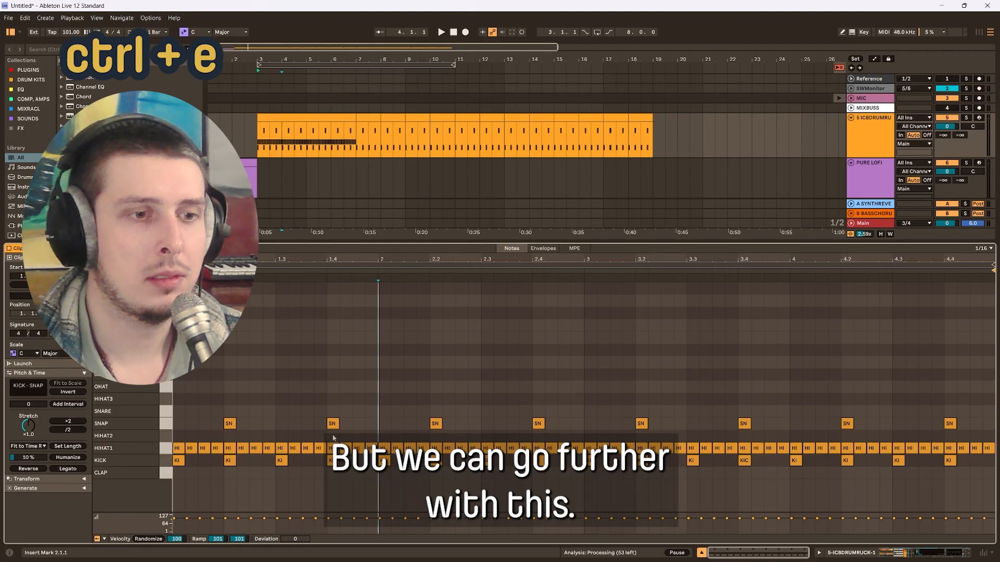
pyautogui.click(332, 435)
pyautogui.moveTo(344, 442); pyautogui.dragTo(373, 456)
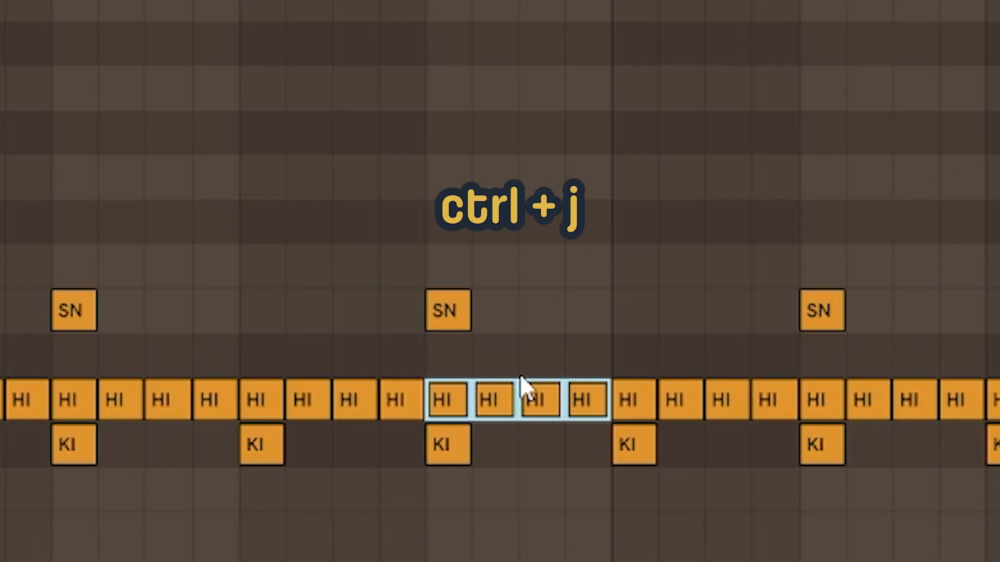
pyautogui.hotkey('ctrl', 'j')
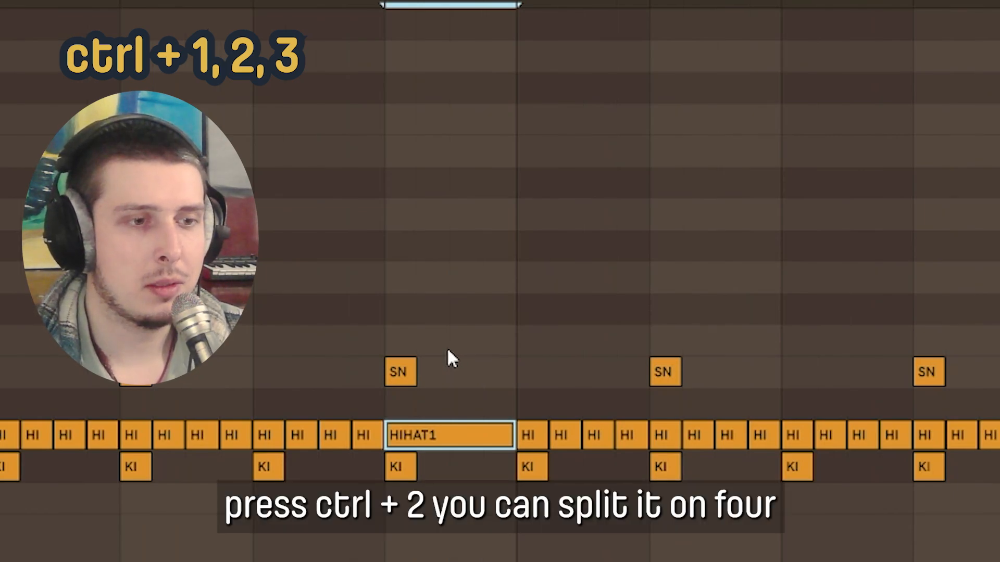
# Split the joined HIHAT1 note on beat 1.4 into triplets using a finer grid, and play it back.
pyautogui.hotkey('ctrl', '1')
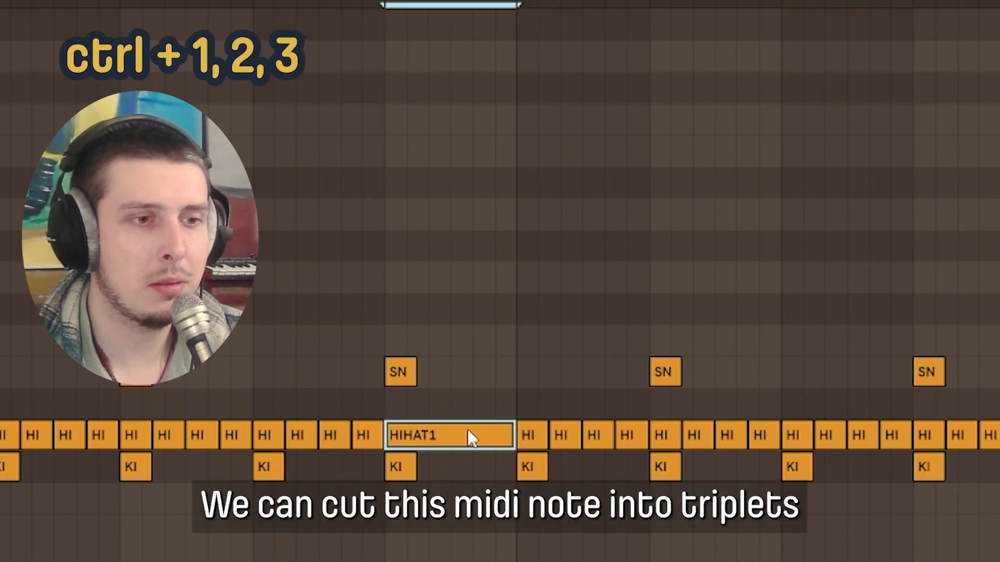
pyautogui.hotkey('ctrl', 'e')
pyautogui.press('space')
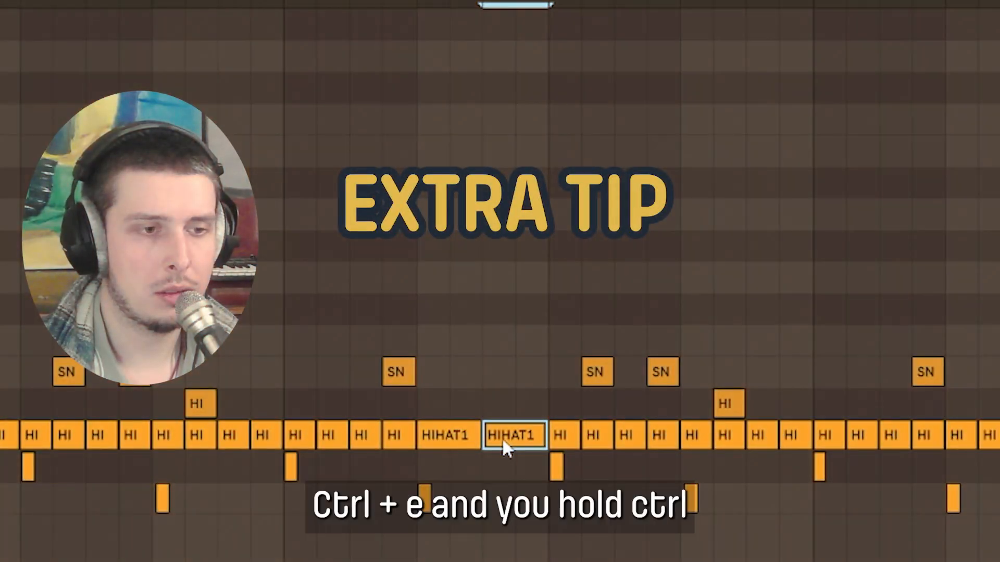
# Split the selected double-length HIHAT1 note into equal shorter notes and adjust the number of divisions.
pyautogui.hotkey('ctrl', 'e')
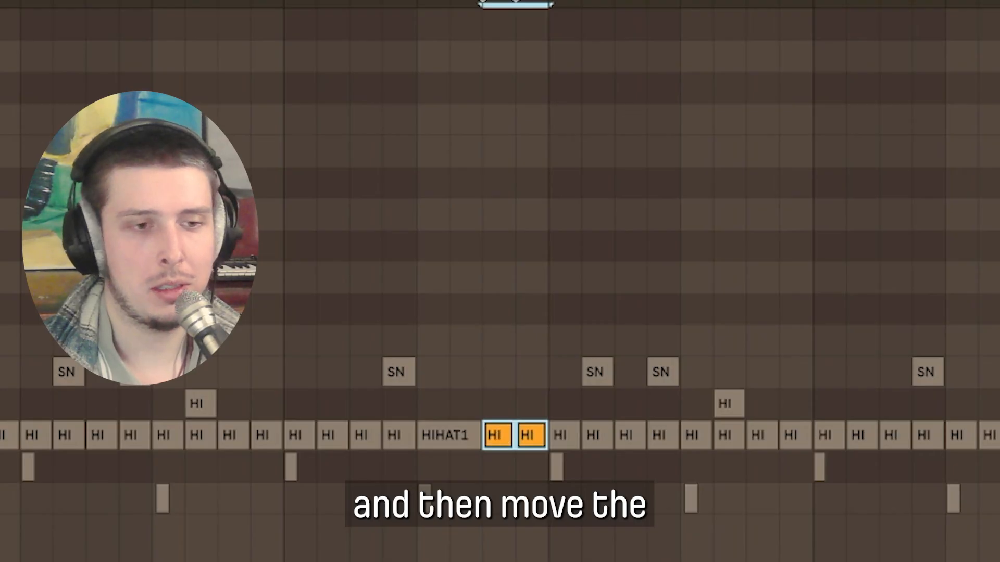
pyautogui.moveTo(500, 435); pyautogui.dragTo(500, 386)
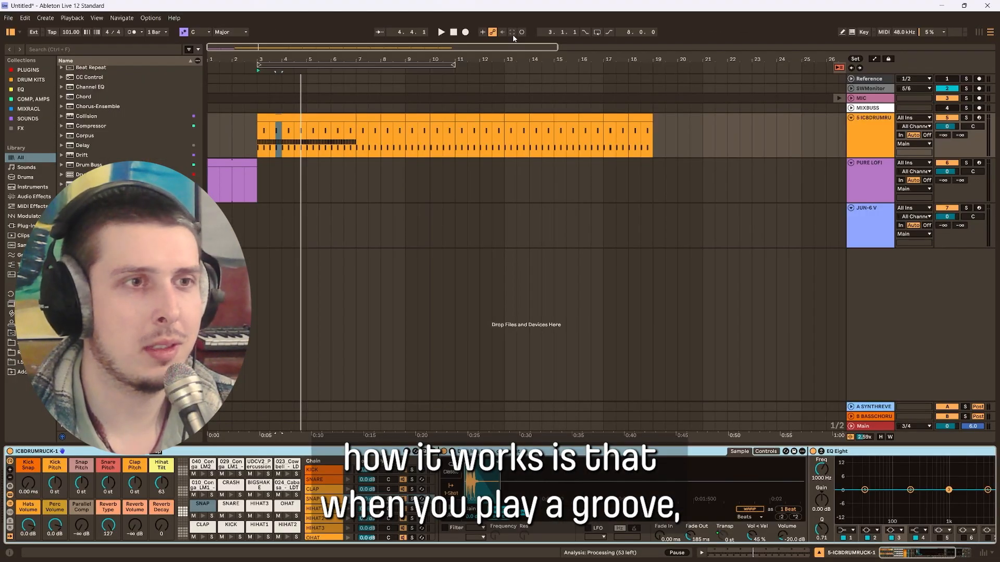
# Extend the arrangement loop from bar 3 to bar 19 and capture the played performance as a MIDI clip on the PURE LOFI track.
pyautogui.click(259, 107)
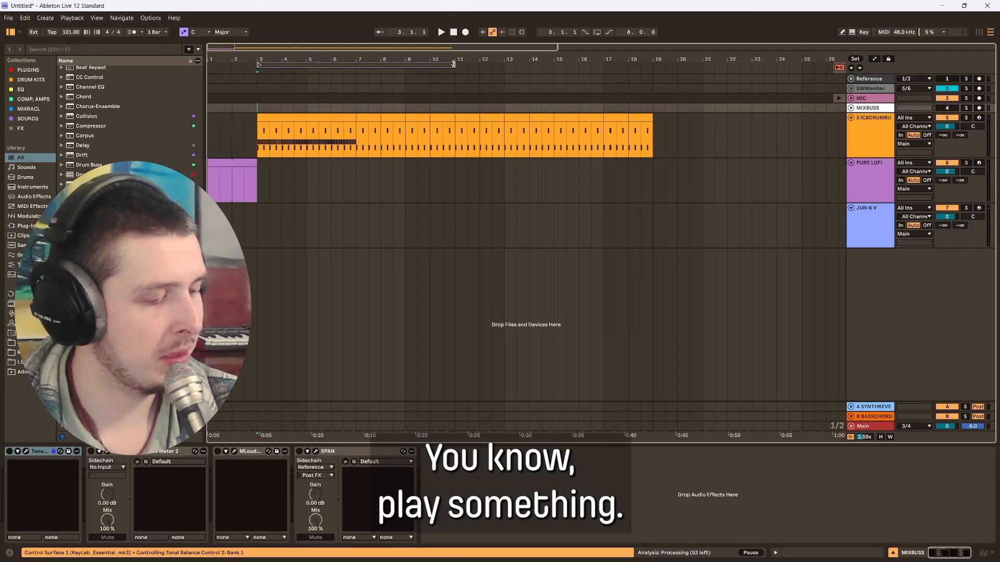
pyautogui.moveTo(453, 66); pyautogui.dragTo(454, 66)
pyautogui.moveTo(454, 66); pyautogui.dragTo(467, 66)
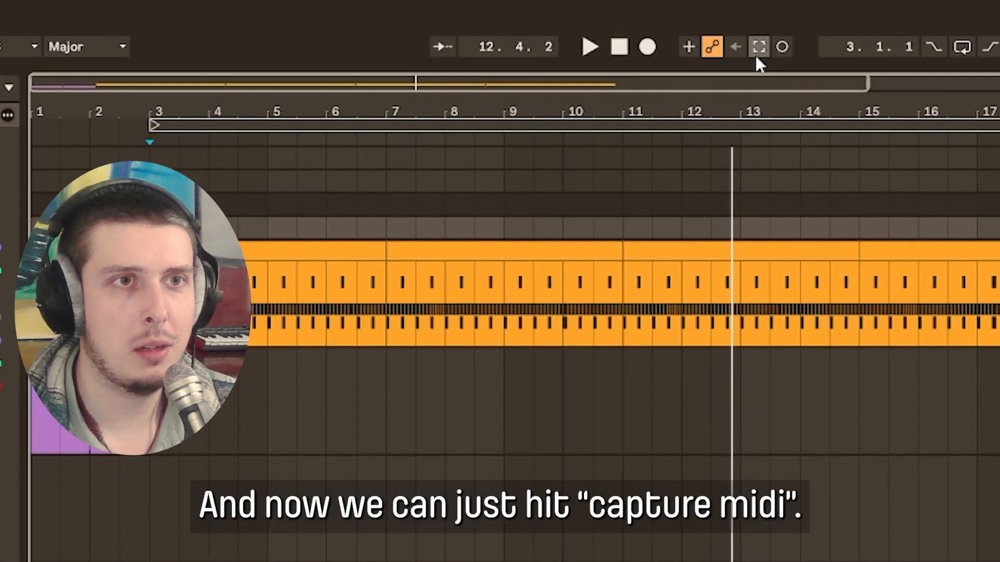
pyautogui.click(756, 55)
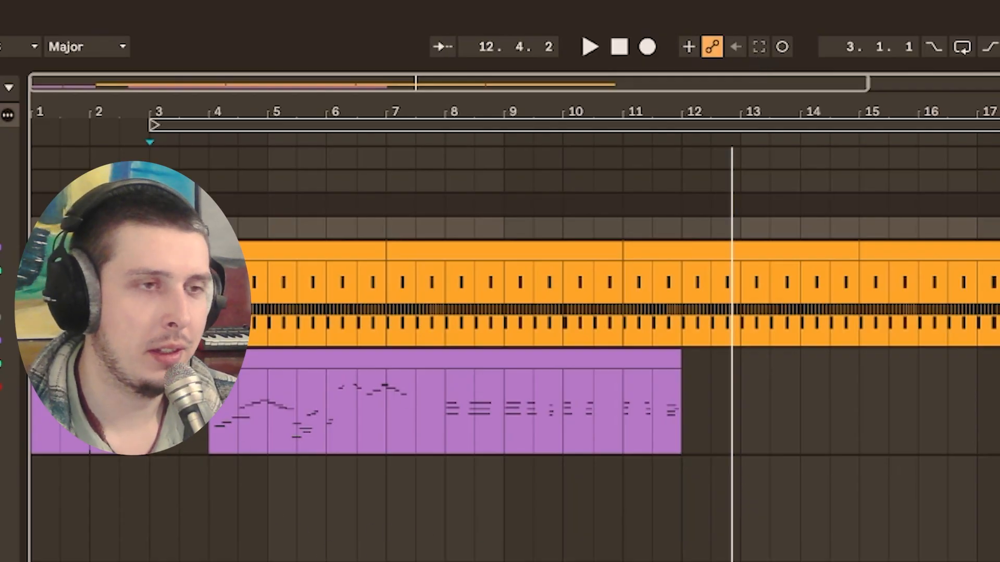
# Open the captured PURE LOFI clip, select its chord notes from 5.1.1 to the clip's end, and crop the clip to them.
pyautogui.doubleClick(551, 358)
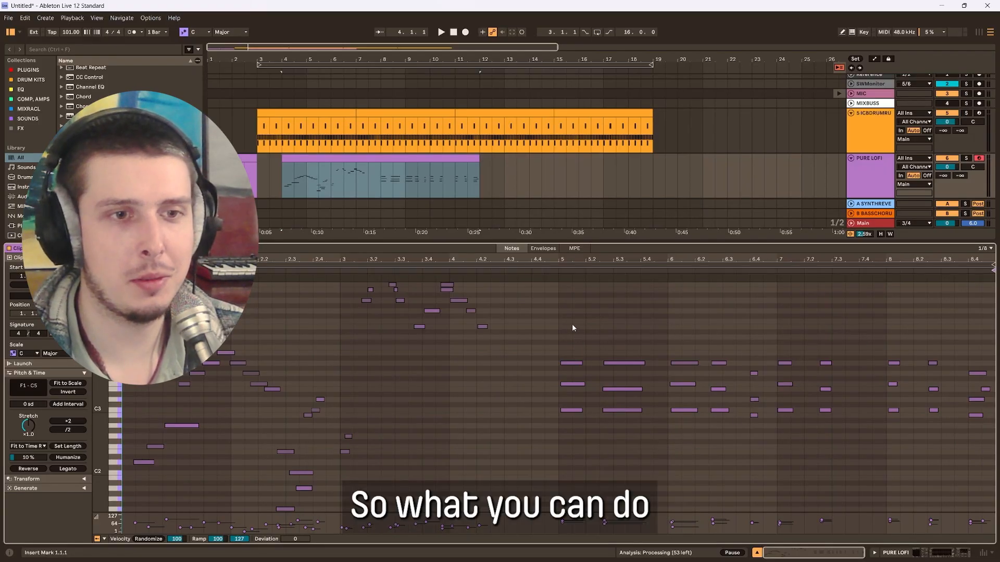
pyautogui.moveTo(555, 307); pyautogui.dragTo(994, 498)
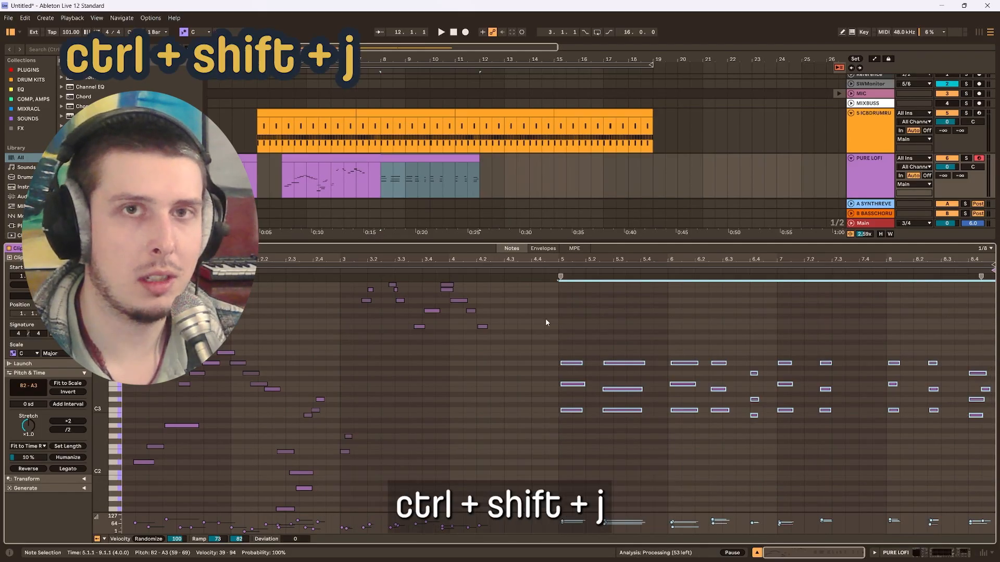
pyautogui.hotkey('ctrl', 'shift', 'j')
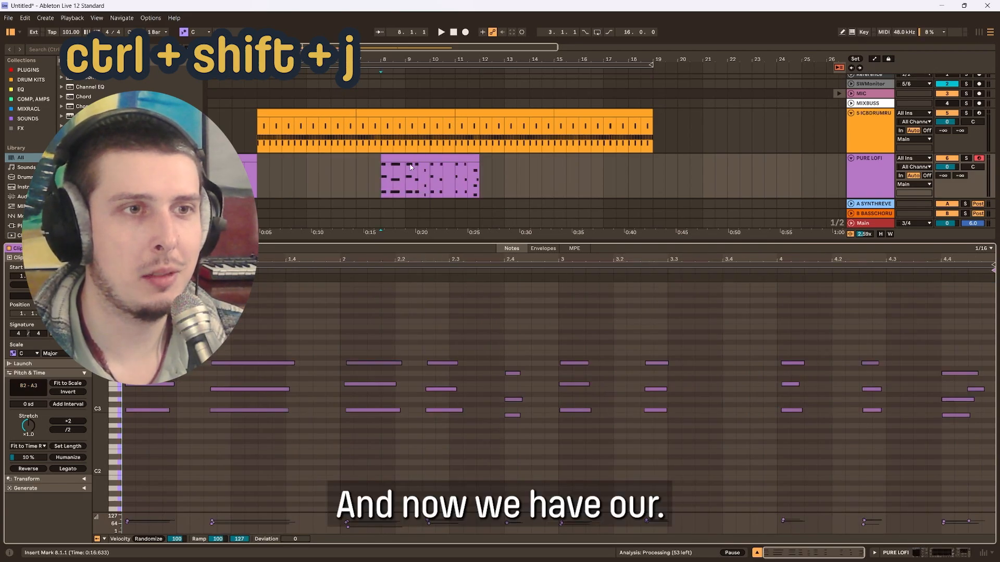
# Move the cropped PURE LOFI chord clip to bar 3 under the drums and play it back.
pyautogui.moveTo(413, 158); pyautogui.dragTo(290, 160)
pyautogui.press('space')
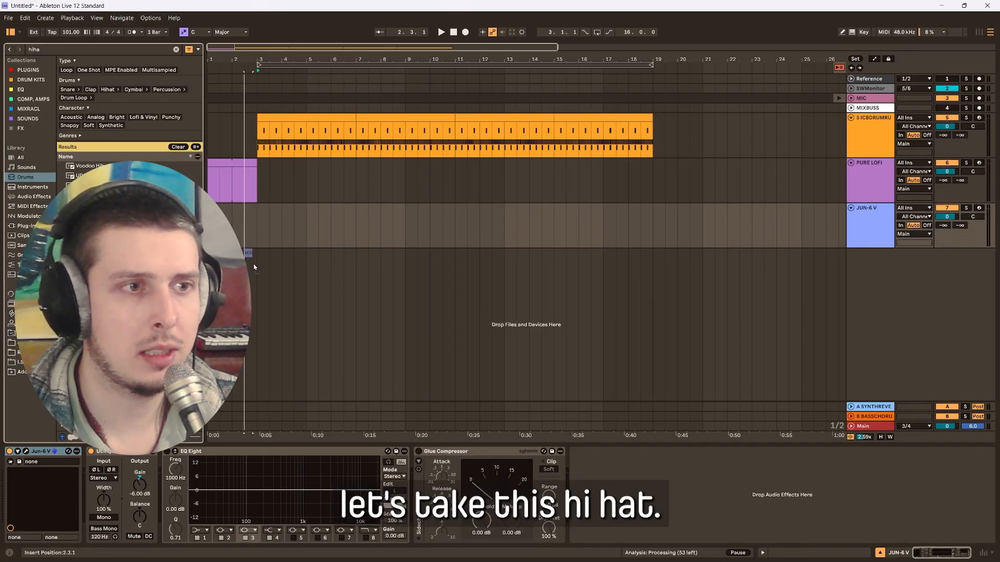
# Place the Hihat-909-Open sample at bar 3 on a new audio track and add a Reverb to that track.
pyautogui.moveTo(271, 261); pyautogui.dragTo(261, 258)
pyautogui.click(176, 49)
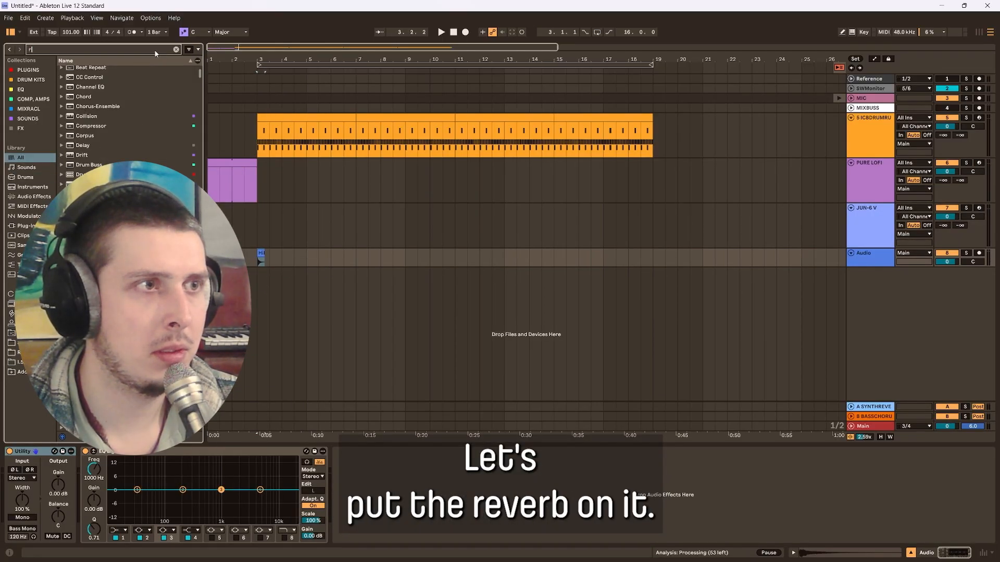
pyautogui.write('rever')
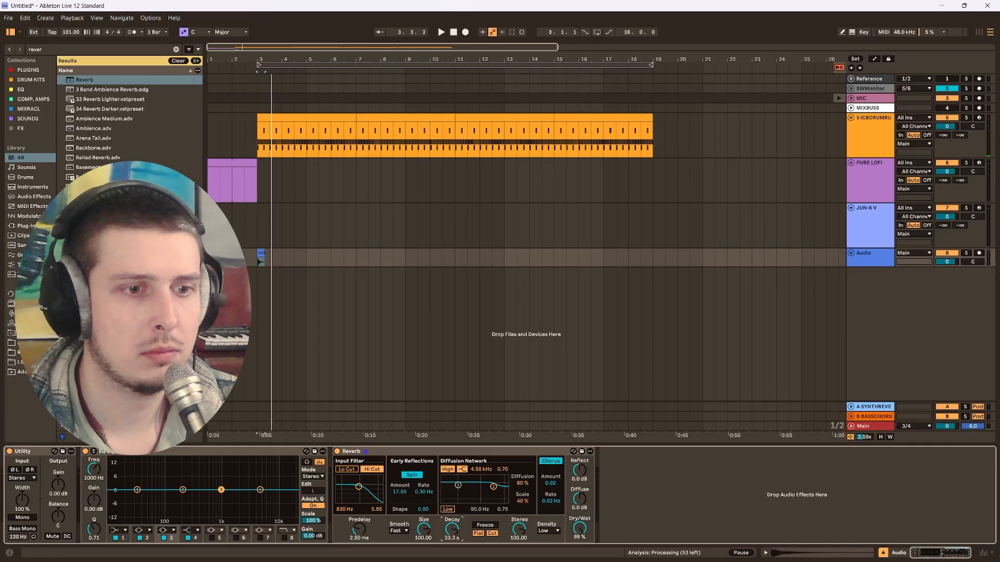
# Play the hi-hat through the Reverb and adjust the Reverb's decay time.
pyautogui.press('space')
pyautogui.moveTo(452, 529); pyautogui.dragTo(452, 537)
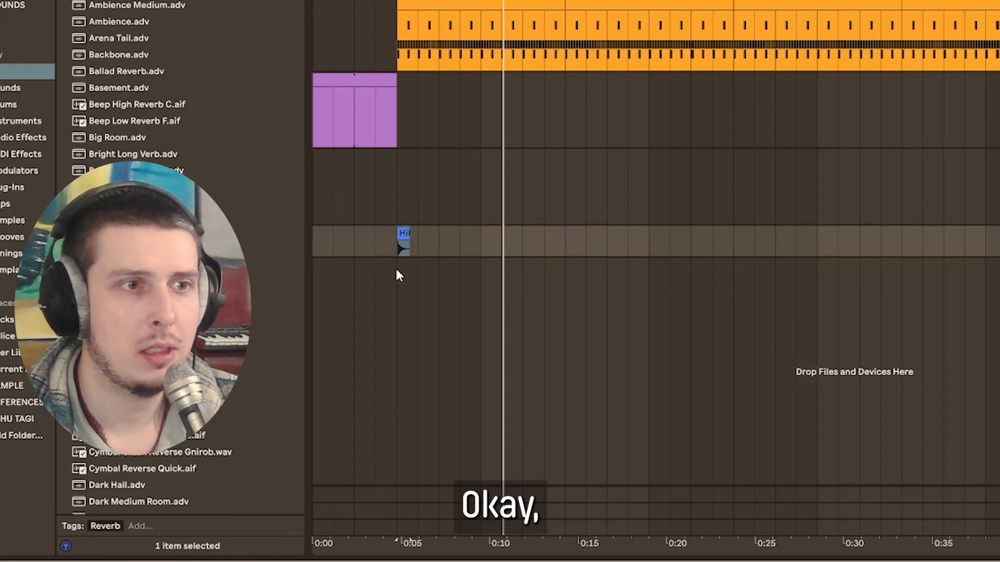
# Select the hi-hat's audio track from bar 3 to bar 5 and bounce that range to a new audio track.
pyautogui.click(482, 241)
pyautogui.moveTo(482, 241); pyautogui.dragTo(392, 247)
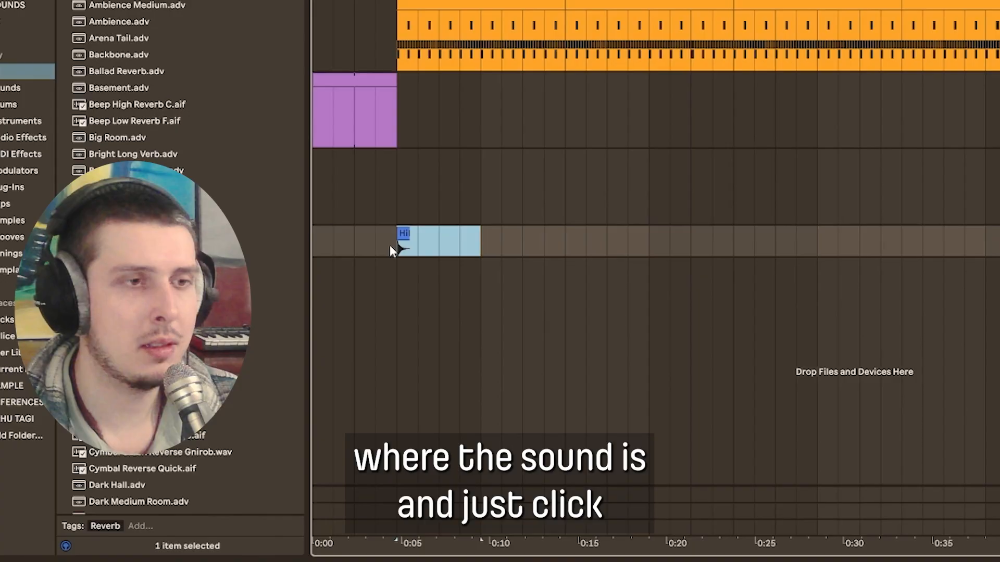
pyautogui.hotkey('ctrl', 'b')
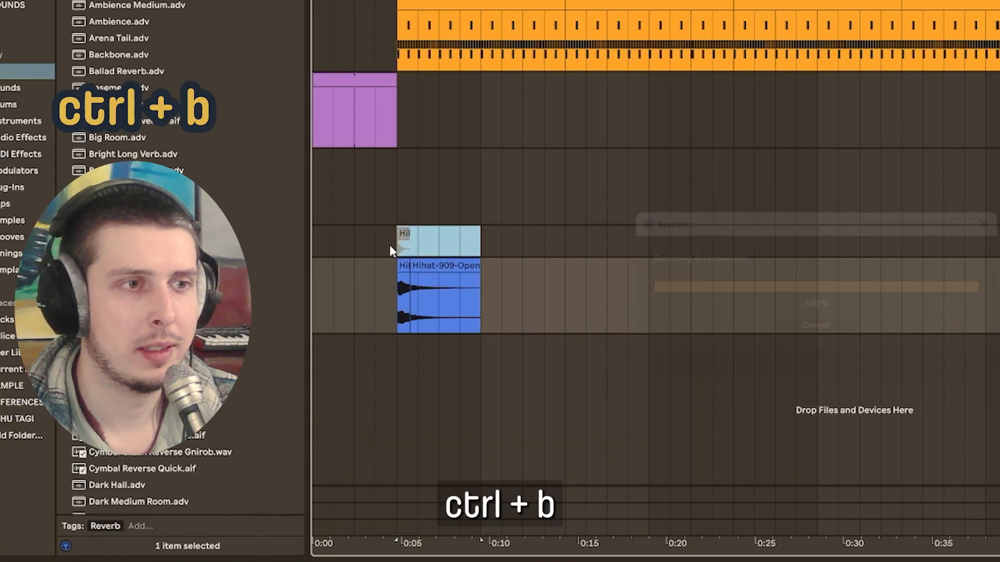
# Select both bounced Hihat-909-Open clips, the main part and its bounce tail, and consolidate them into one clip.
pyautogui.scroll(5, 405, 298)
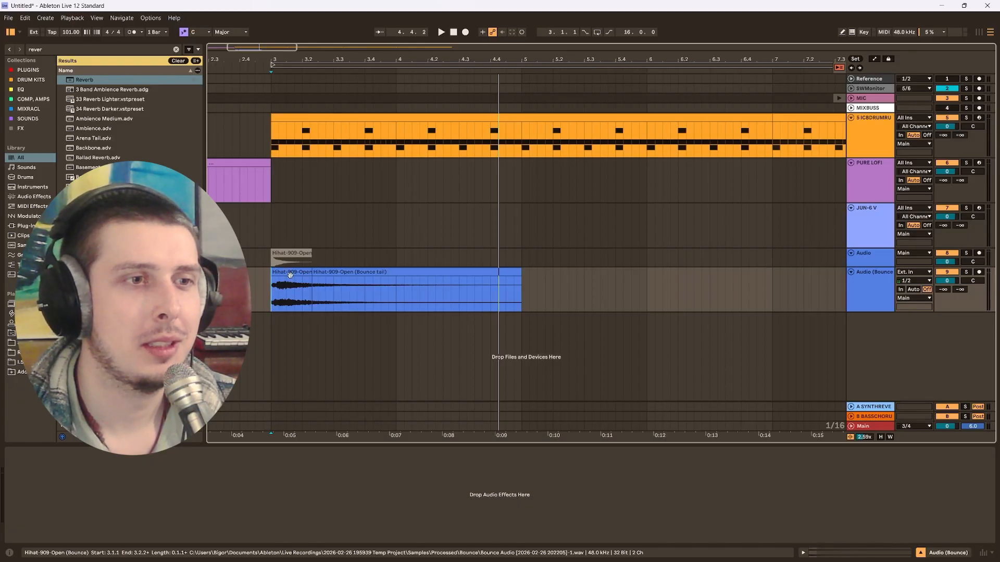
pyautogui.click(290, 275)
pyautogui.click(323, 272)
pyautogui.click(299, 274)
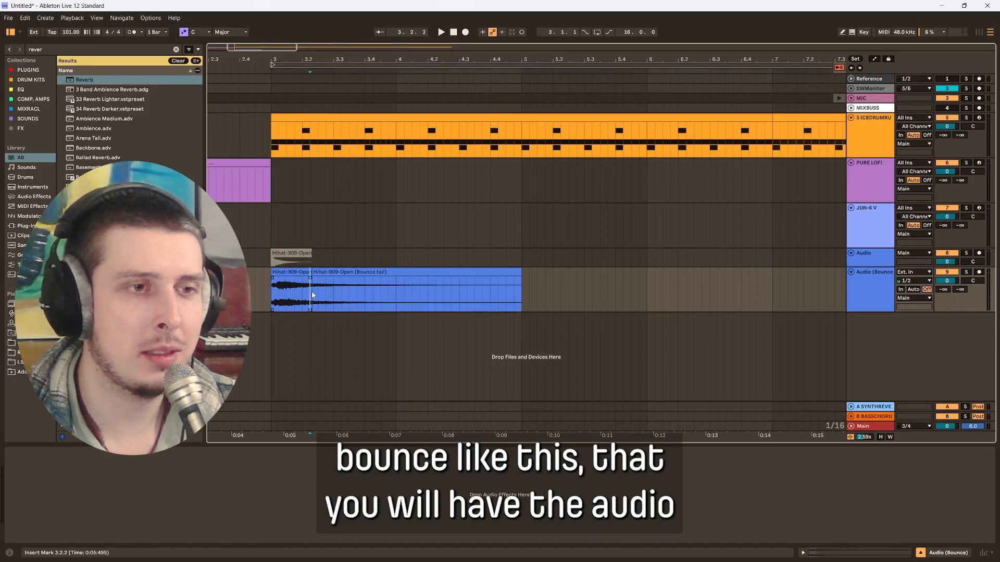
pyautogui.click(294, 273)
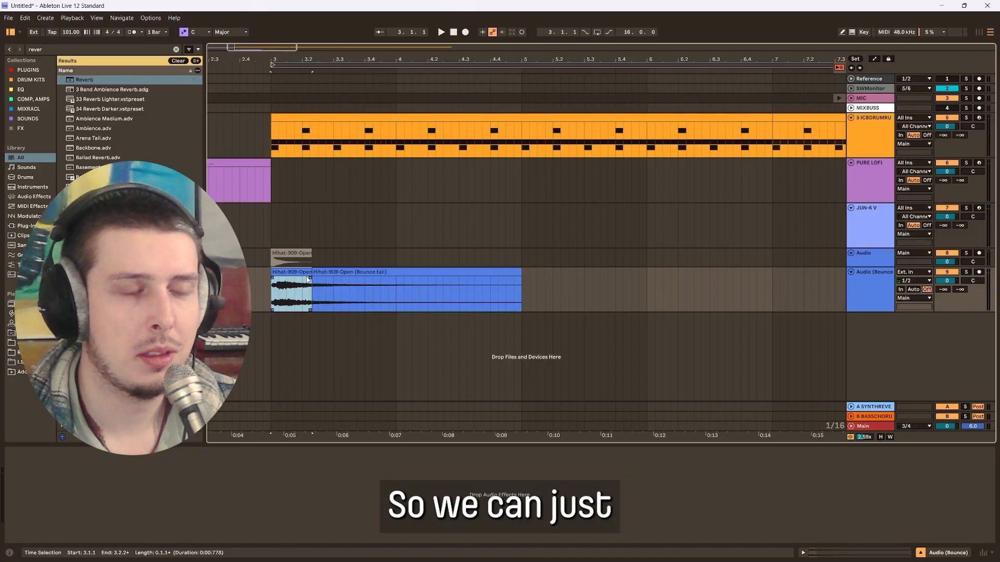
pyautogui.keyDown('ctrl'); pyautogui.click(336, 272); pyautogui.keyUp('ctrl')
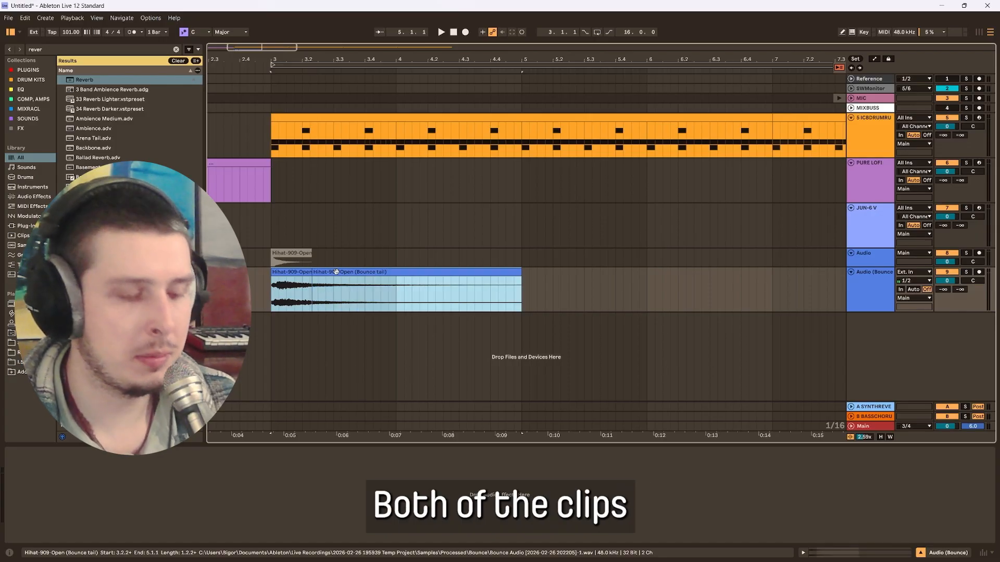
pyautogui.hotkey('ctrl', 'j')
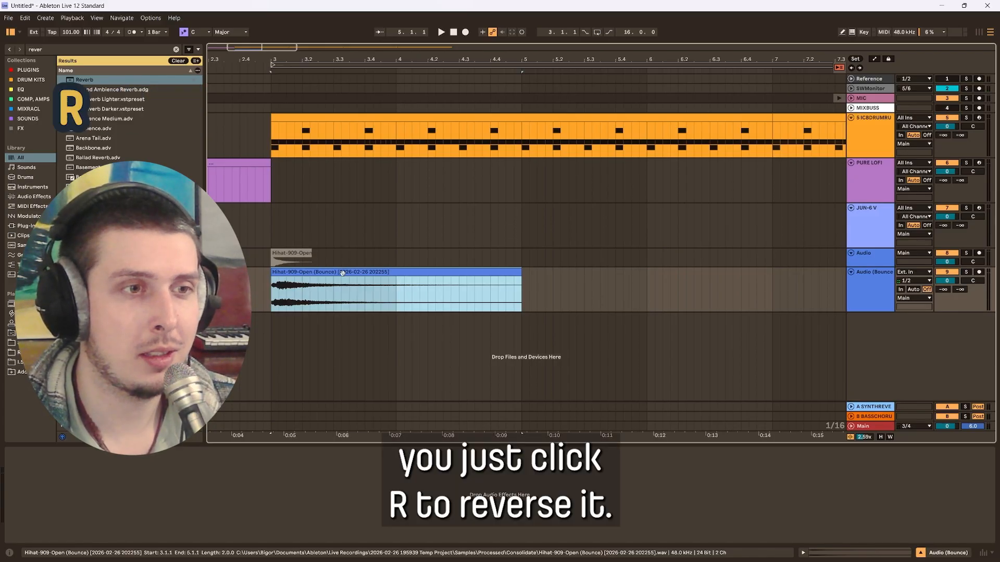
# Reverse the consolidated hi-hat clip, move it to end at bar 3 as a riser, and play it back.
pyautogui.press('r')
pyautogui.scroll(-5, 348, 270)
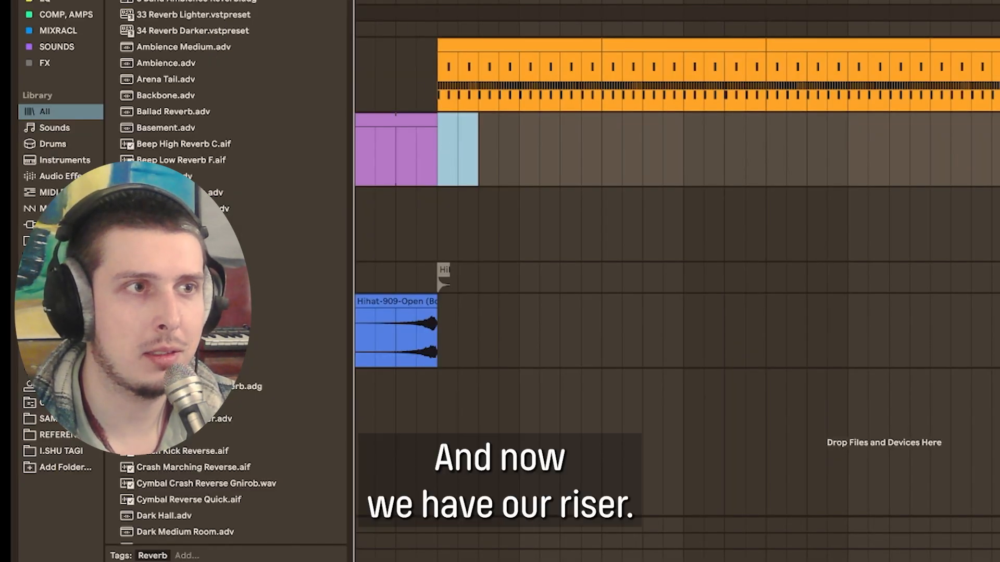
pyautogui.click(396, 406)
pyautogui.press('space')
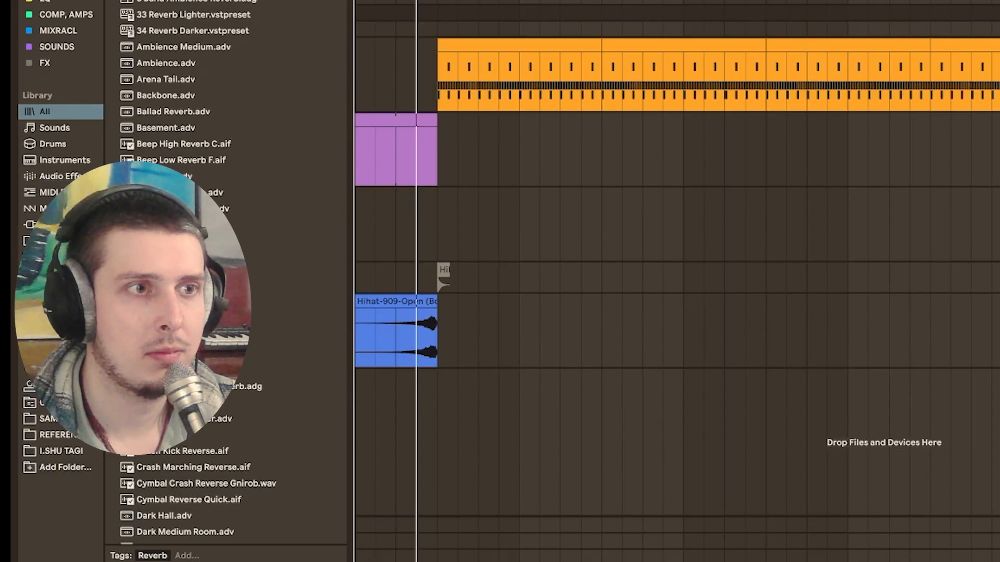